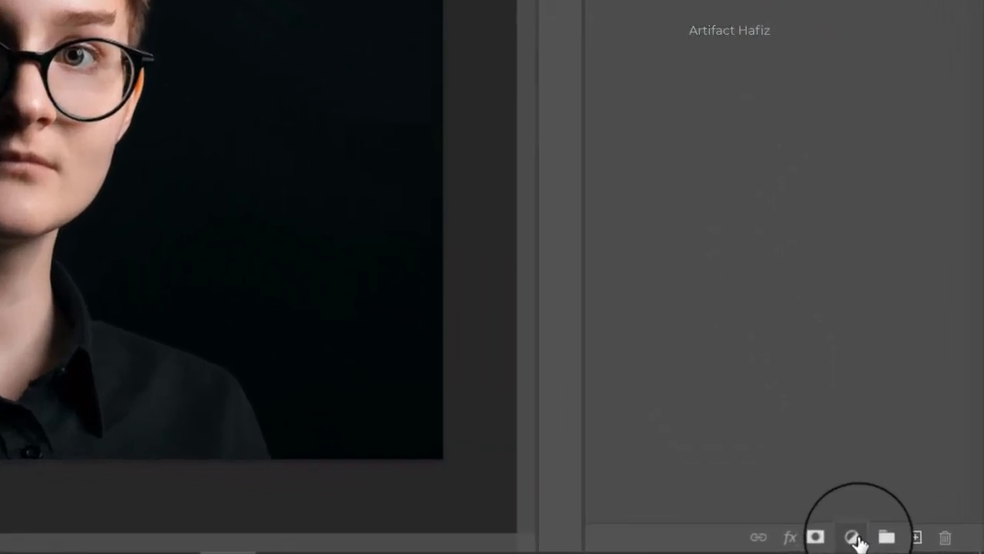
# Add a Brightness/Contrast adjustment layer, raise its brightness to 63, and compare the portrait with the adjustment hidden and shown.
pyautogui.click(902, 544)
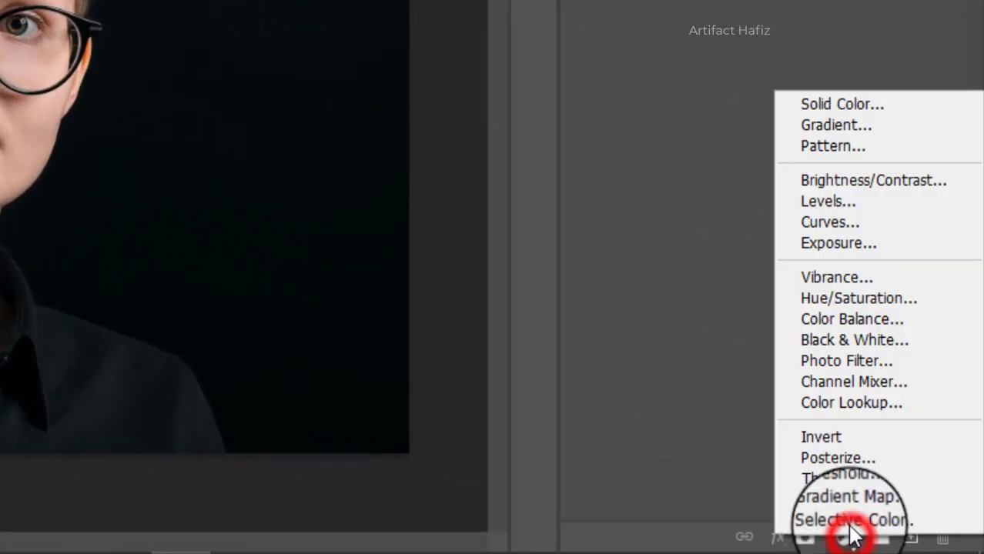
pyautogui.click(856, 179)
pyautogui.moveTo(596, 228); pyautogui.dragTo(632, 235)
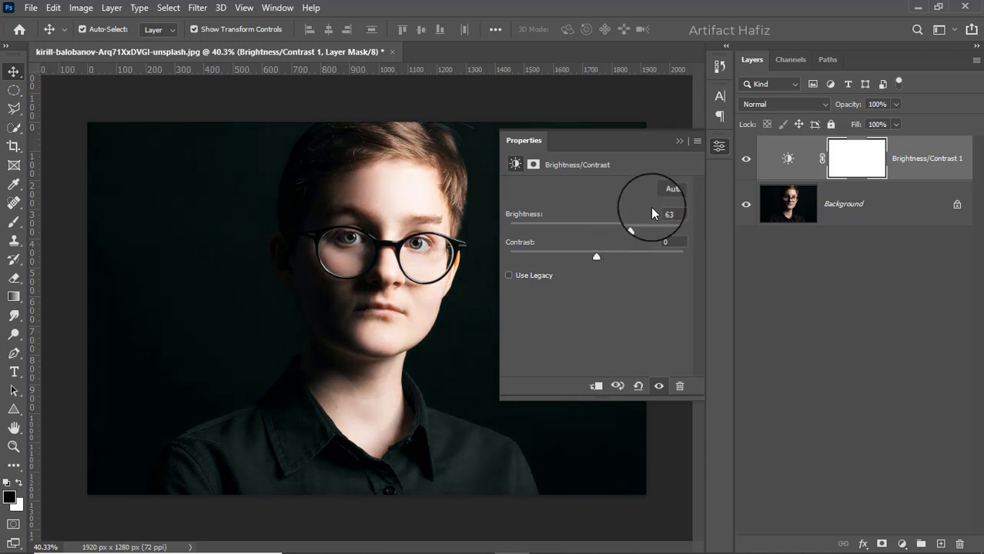
pyautogui.click(680, 141)
pyautogui.click(745, 160)
pyautogui.click(745, 161)
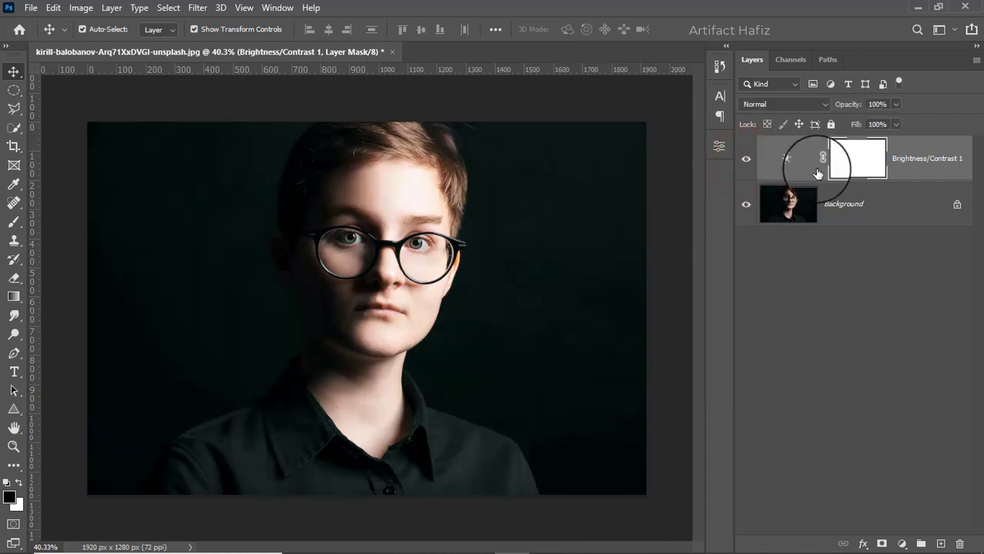
# Select the Brightness/Contrast layer's mask and set up a Soft Round brush at 100% opacity with black as the foreground colour.
pyautogui.click(849, 152)
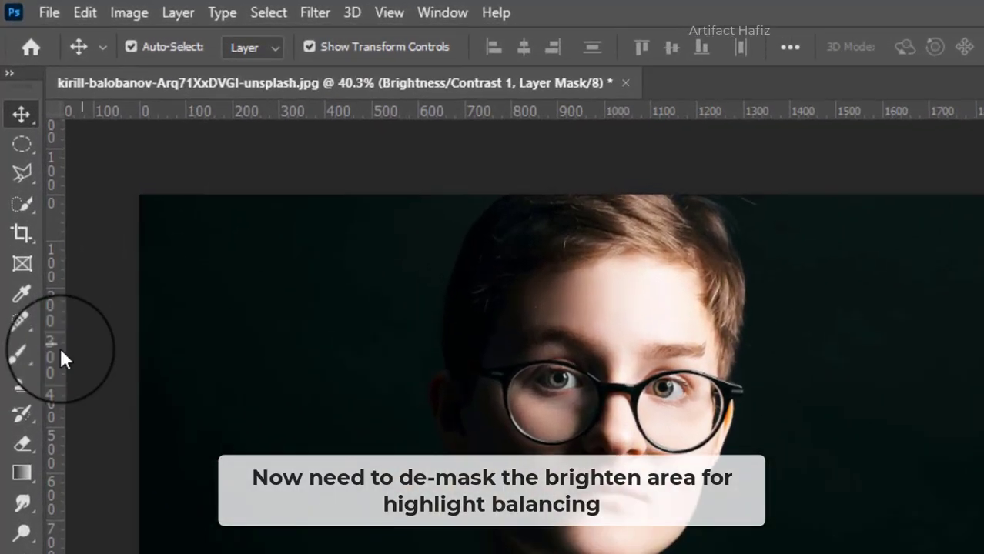
pyautogui.click(14, 221)
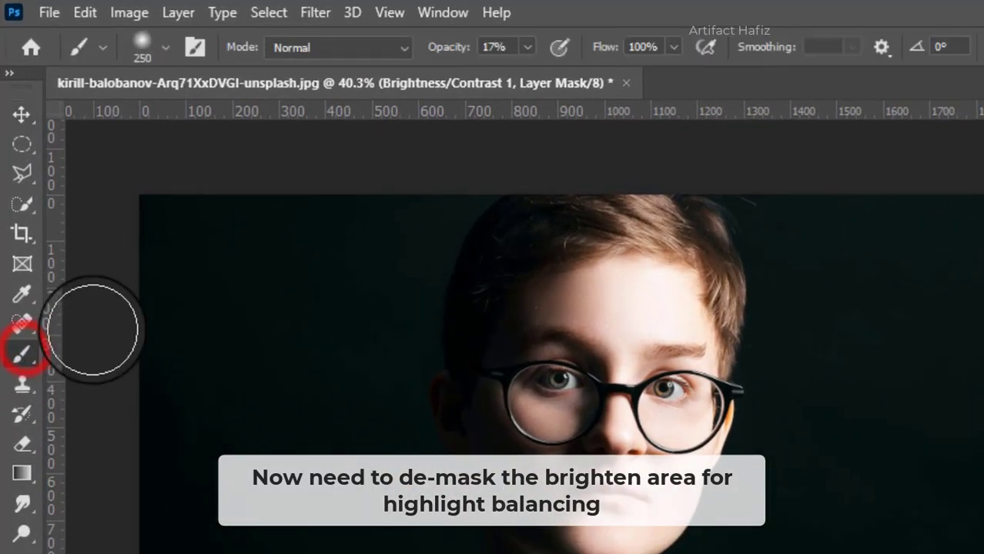
pyautogui.click(161, 43)
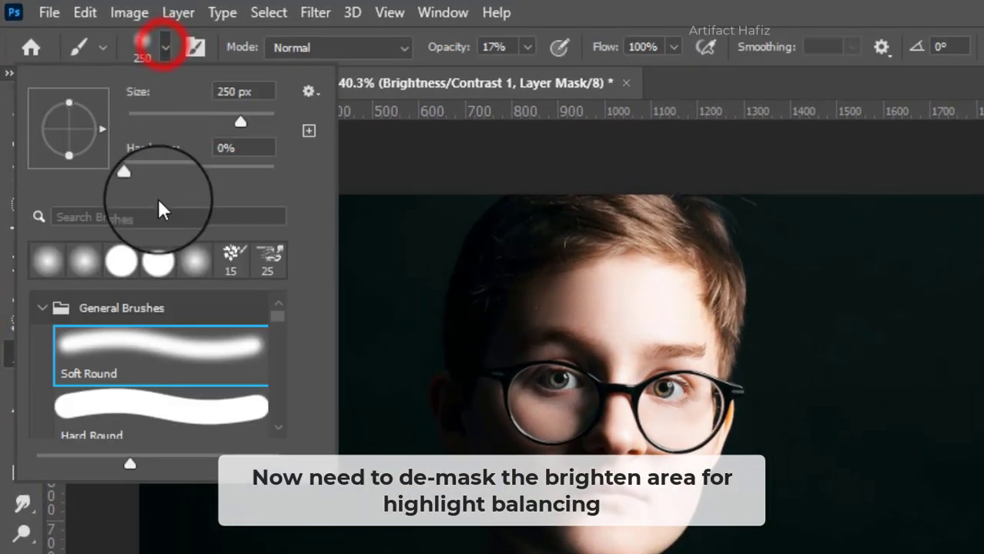
pyautogui.click(152, 345)
pyautogui.click(528, 46)
pyautogui.moveTo(529, 73); pyautogui.dragTo(637, 73)
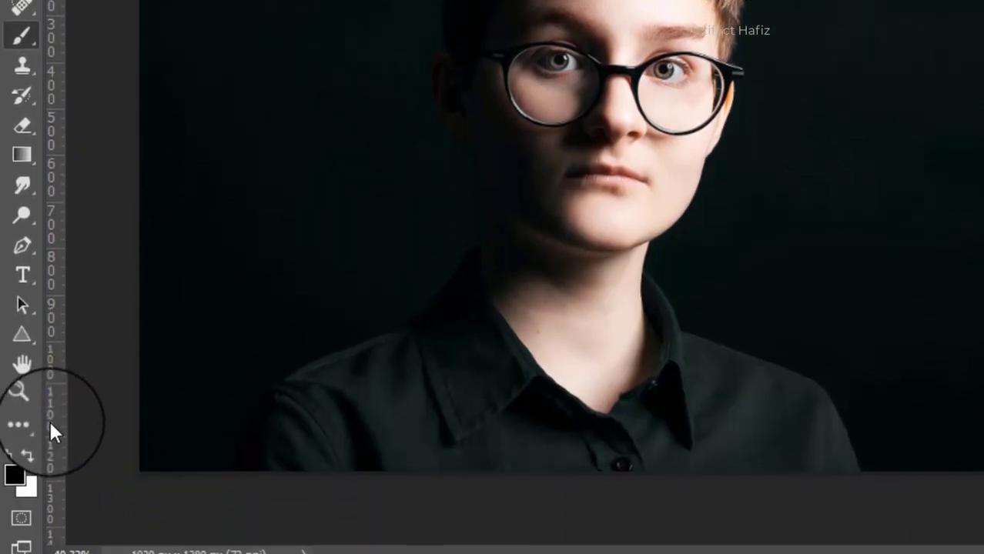
pyautogui.click(27, 454)
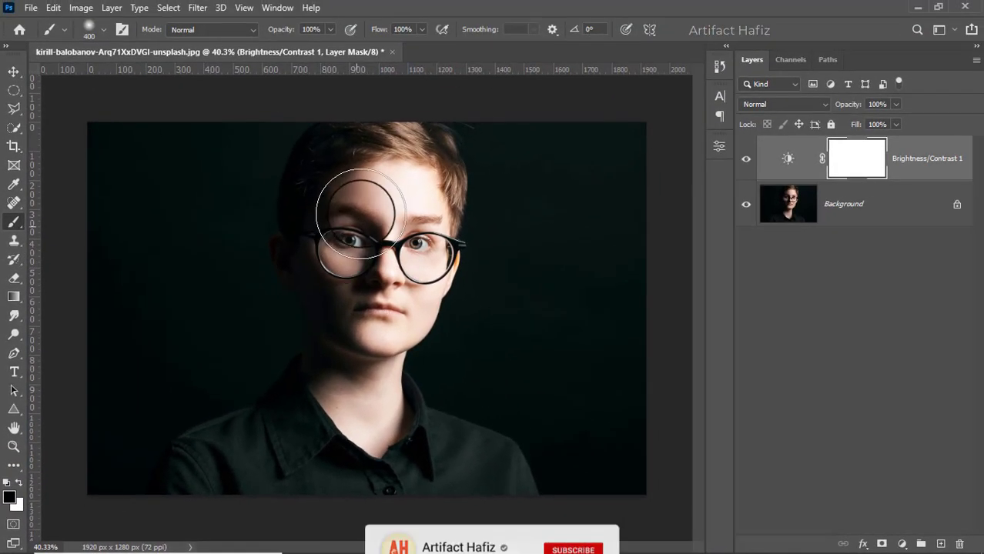
# Paint black on the mask from the forehead down to the chin with a 600 px brush.
pyautogui.press(']')
pyautogui.press(']')
pyautogui.moveTo(379, 195); pyautogui.dragTo(363, 327)
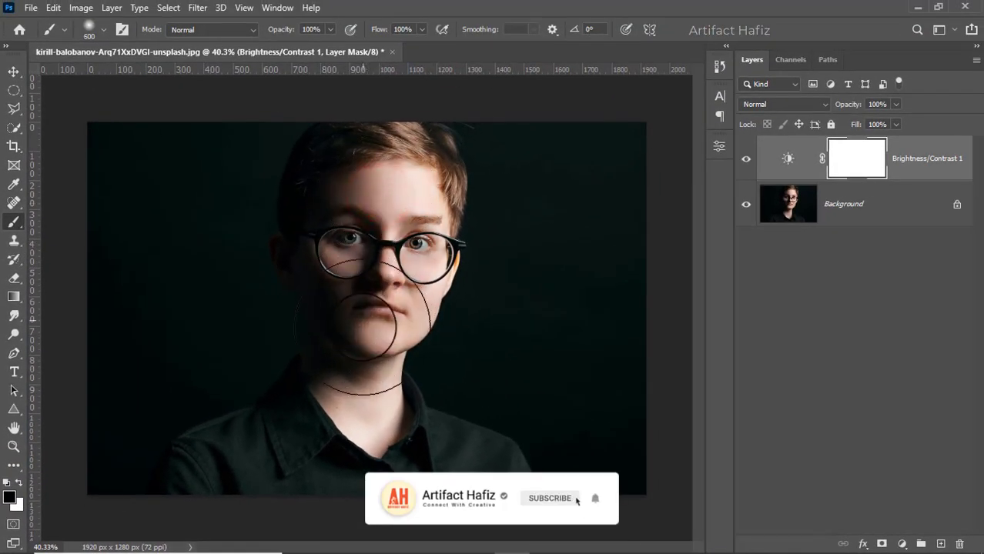
# Paint black on the mask over the forehead, cheek, mouth and chin with a 300 px brush, and compare the adjustment hidden and shown.
pyautogui.press('[')
pyautogui.press('[')
pyautogui.press('[')
pyautogui.click(407, 177)
pyautogui.click(395, 196)
pyautogui.click(411, 274)
pyautogui.click(386, 316)
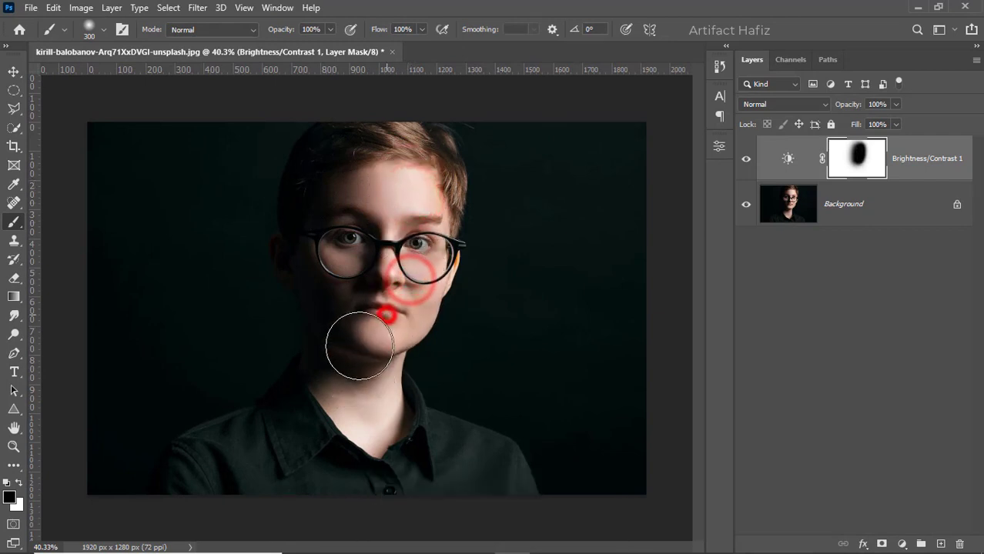
pyautogui.click(362, 347)
pyautogui.click(388, 324)
pyautogui.click(401, 166)
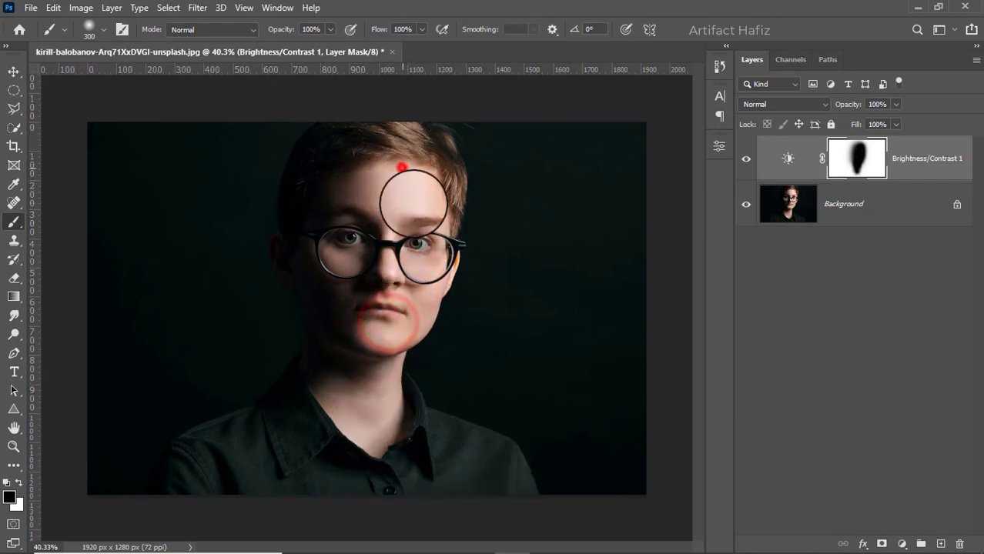
pyautogui.click(409, 201)
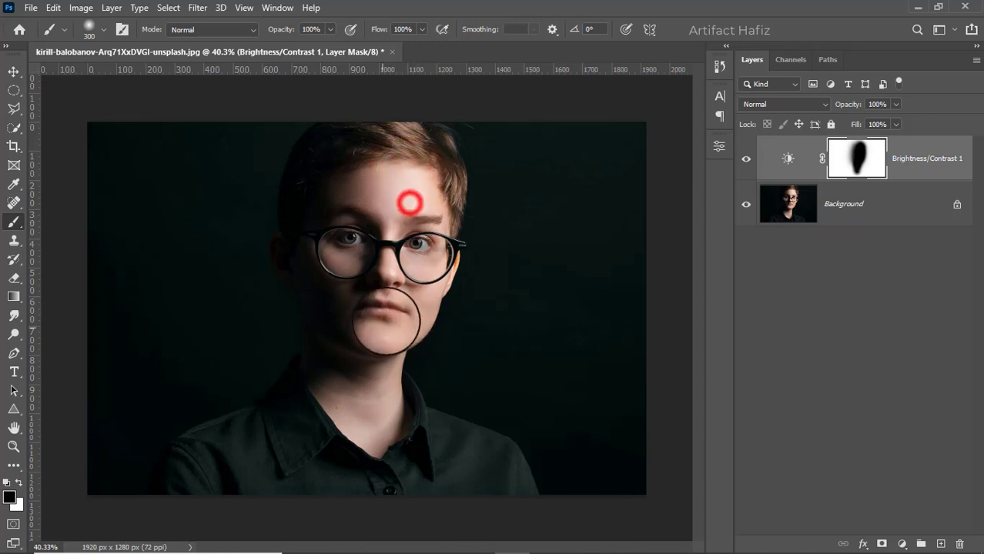
pyautogui.click(747, 159)
pyautogui.click(747, 160)
pyautogui.click(746, 160)
pyautogui.click(746, 160)
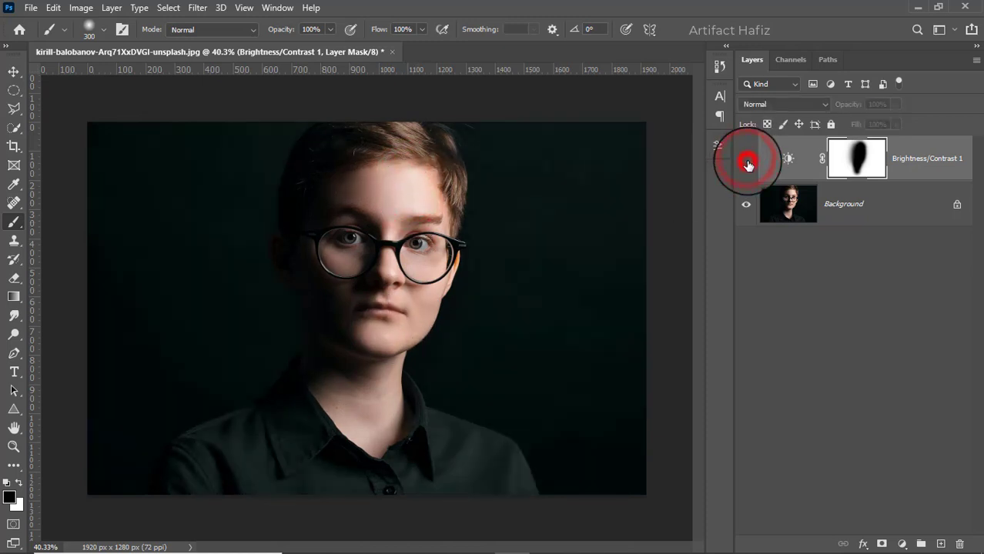
# Paint white on the mask over the background beside the lit side of the face, and compare the adjustment hidden and shown.
pyautogui.click(19, 483)
pyautogui.click(493, 215)
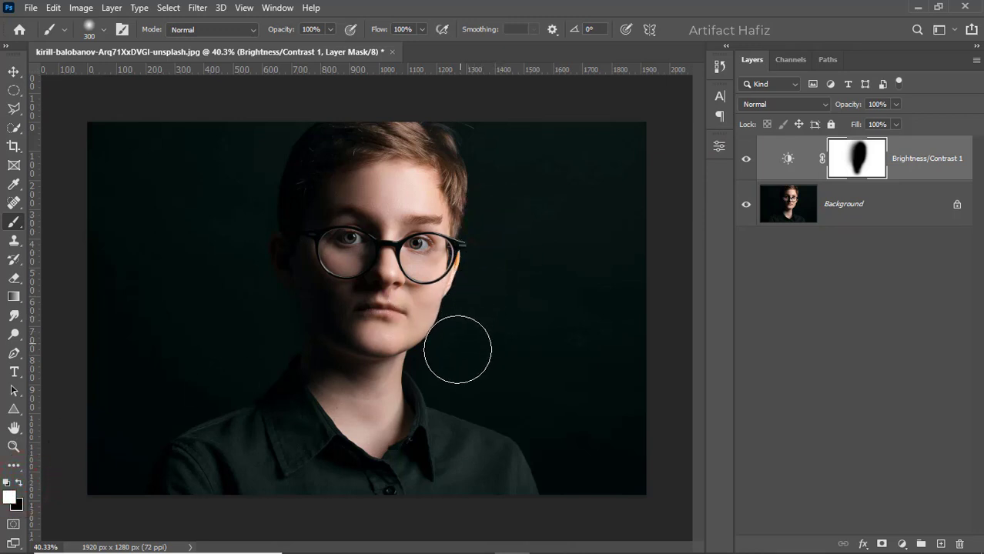
pyautogui.click(455, 353)
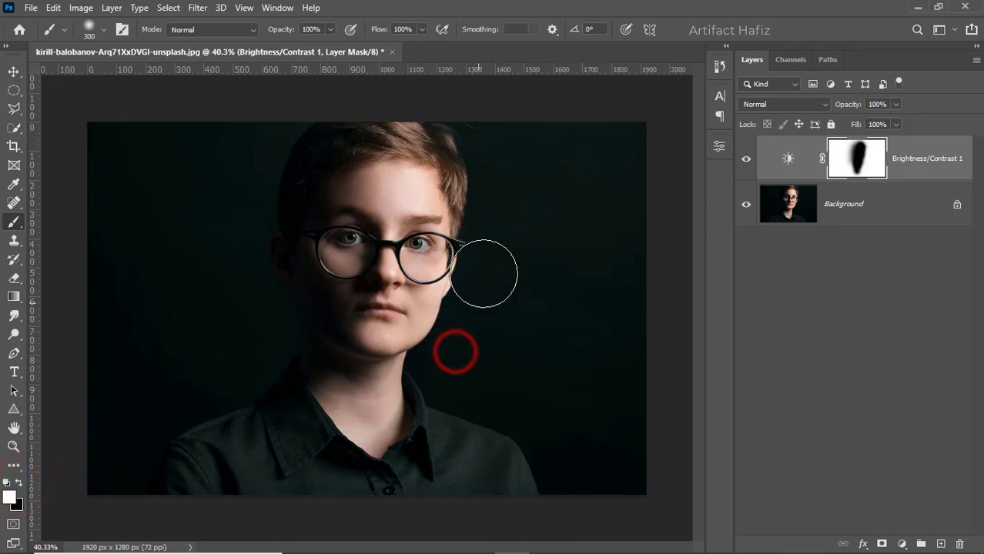
pyautogui.click(489, 150)
pyautogui.click(745, 160)
pyautogui.click(746, 161)
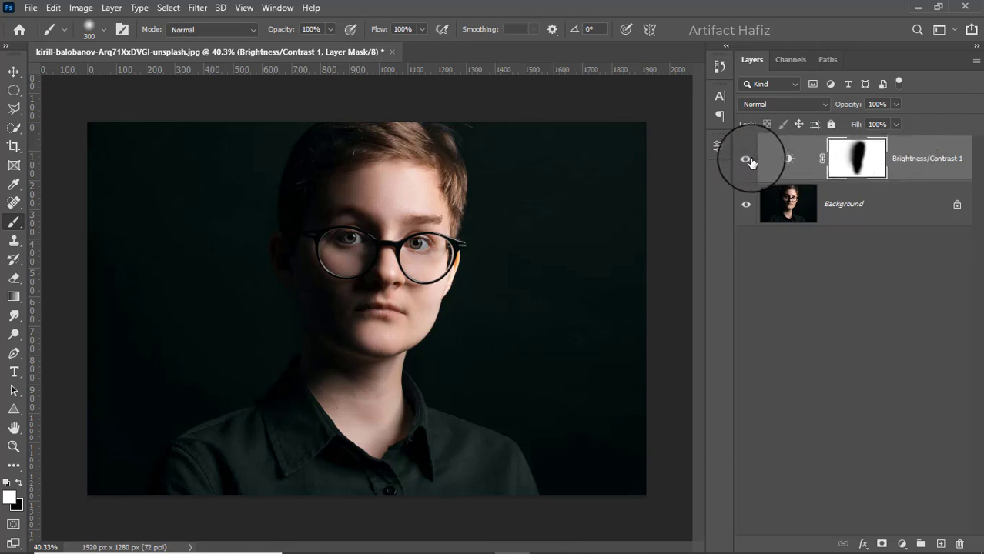
pyautogui.click(751, 161)
pyautogui.click(750, 161)
# Add a Levels adjustment layer above Brightness/Contrast, brighten its midtones to 1.23, and compare the image with it hidden and shown.
pyautogui.click(932, 159)
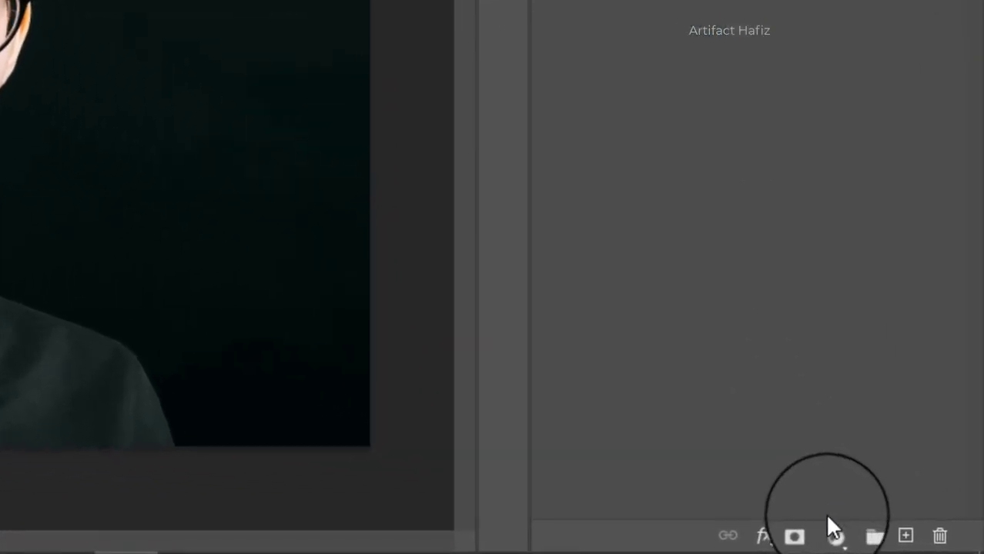
pyautogui.click(829, 534)
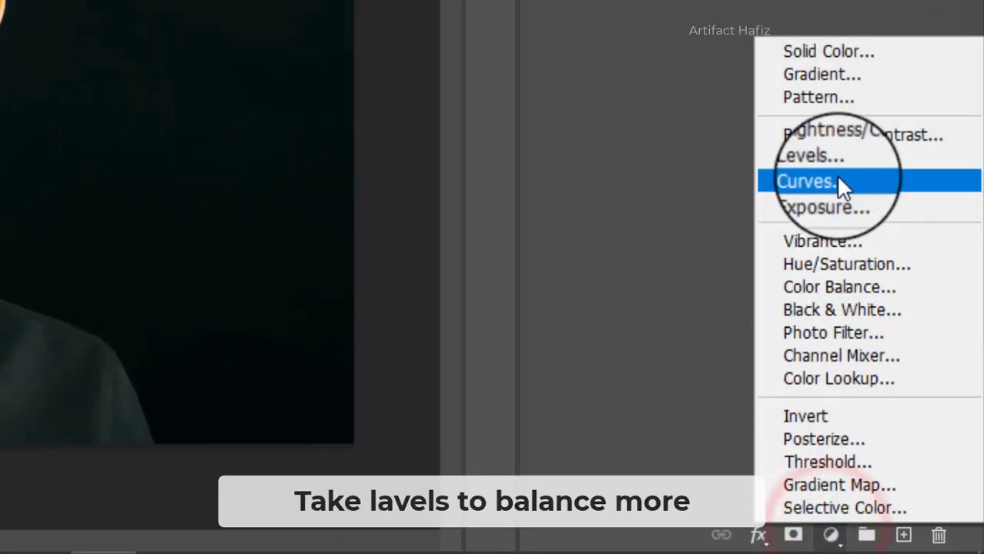
pyautogui.click(836, 165)
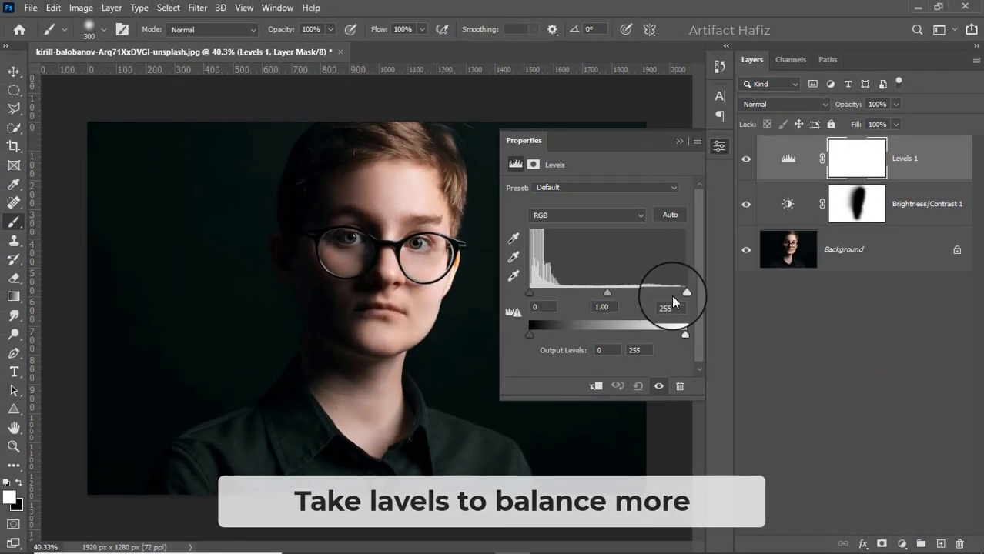
pyautogui.moveTo(607, 293)
pyautogui.mouseDown()
pyautogui.moveTo(626, 292)
pyautogui.moveTo(587, 293)
pyautogui.moveTo(595, 294)
pyautogui.mouseUp()
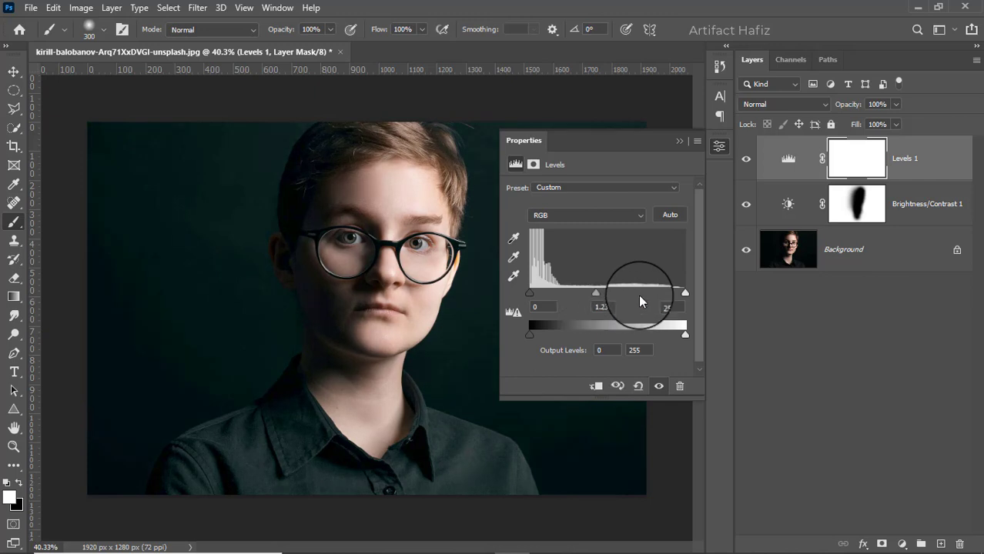
pyautogui.click(680, 140)
pyautogui.click(745, 160)
pyautogui.click(745, 160)
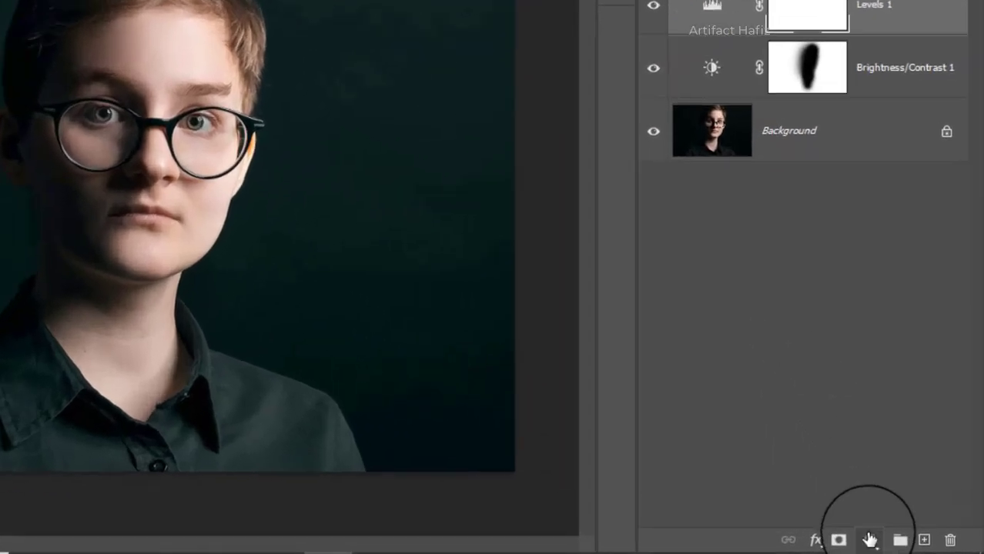
# Add a Curves adjustment layer and place anchor points at the shadows, midtones and highlights of the RGB curve.
pyautogui.click(903, 544)
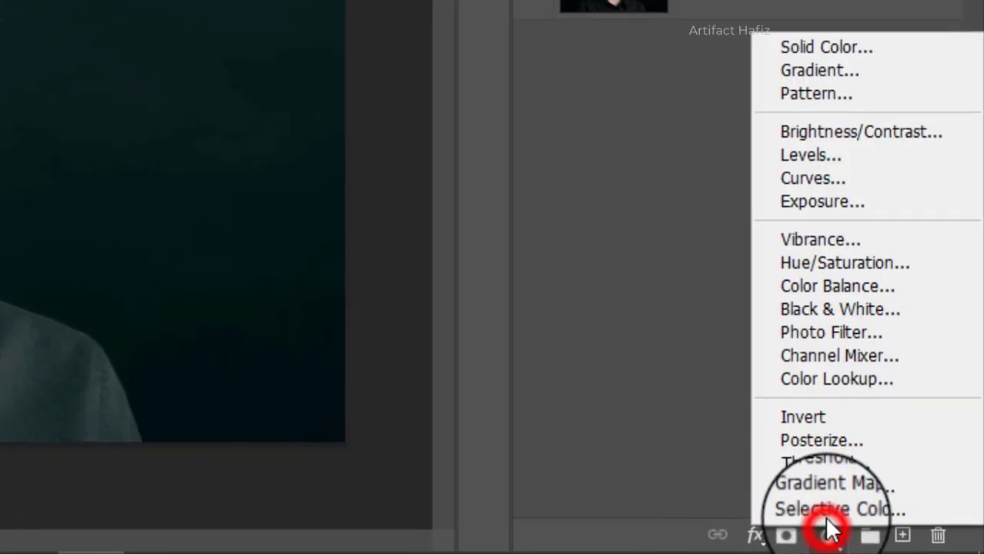
pyautogui.click(798, 175)
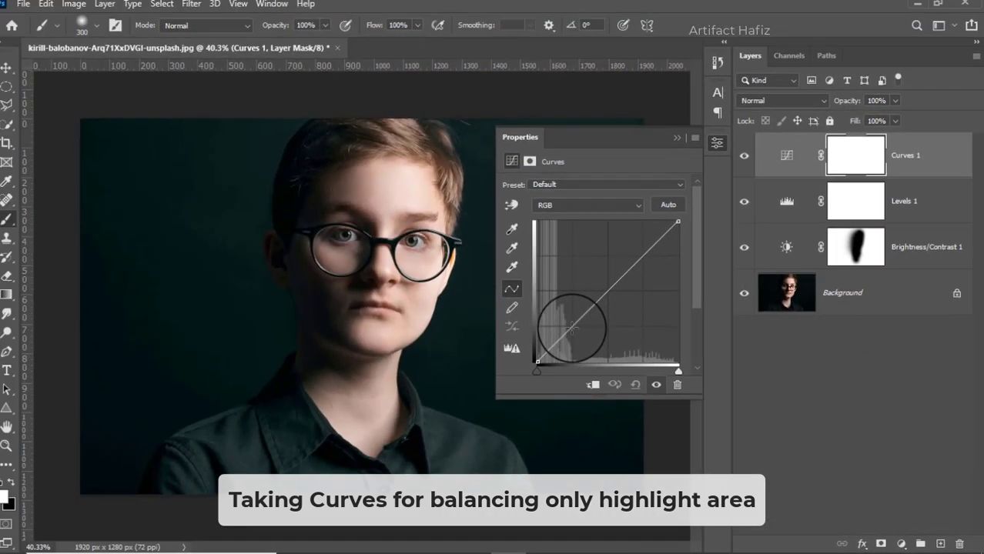
pyautogui.click(212, 130)
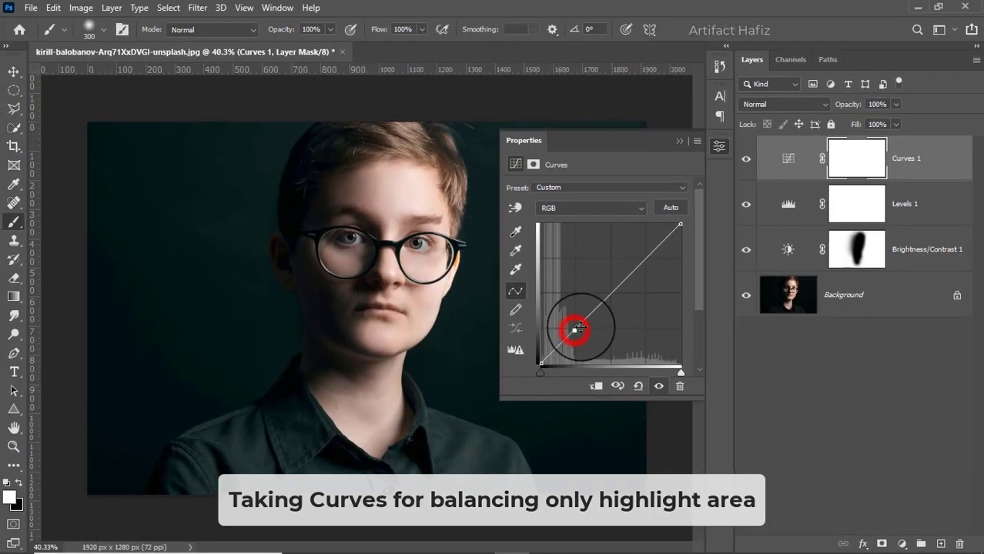
pyautogui.click(609, 296)
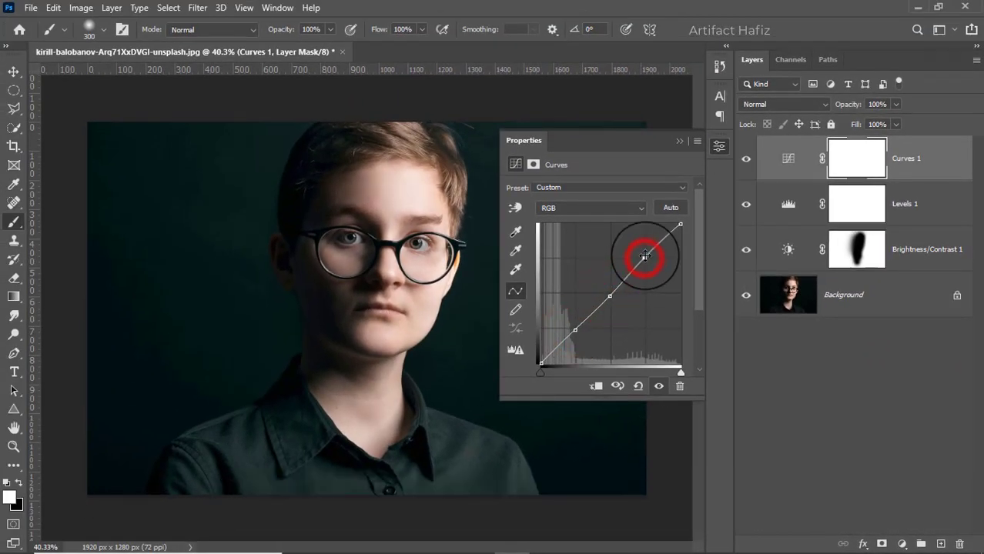
pyautogui.click(644, 255)
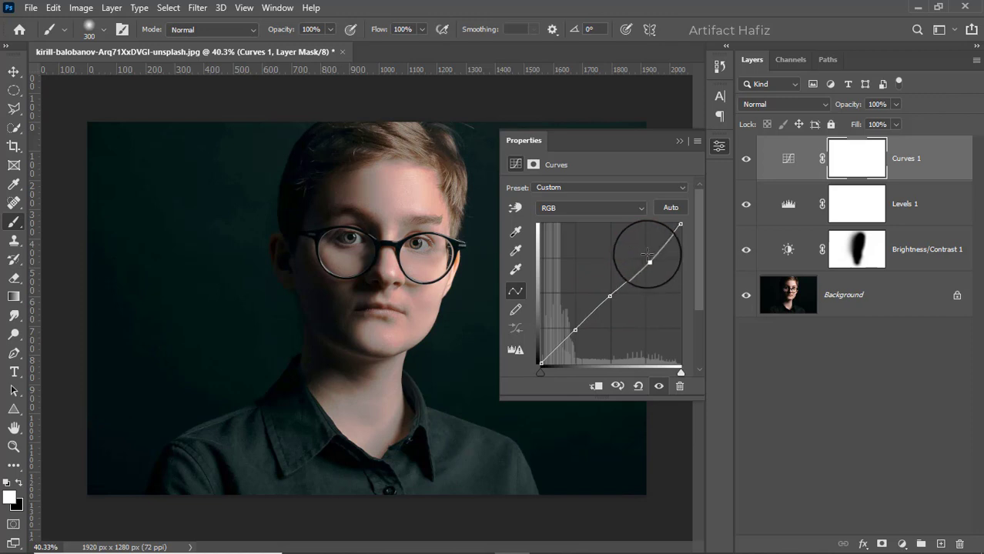
# Lower the white end point and the highlight anchor of the RGB curve slightly to tone down the highlights.
pyautogui.moveTo(645, 254)
pyautogui.mouseDown()
pyautogui.moveTo(649, 261)
pyautogui.moveTo(645, 253)
pyautogui.mouseUp()
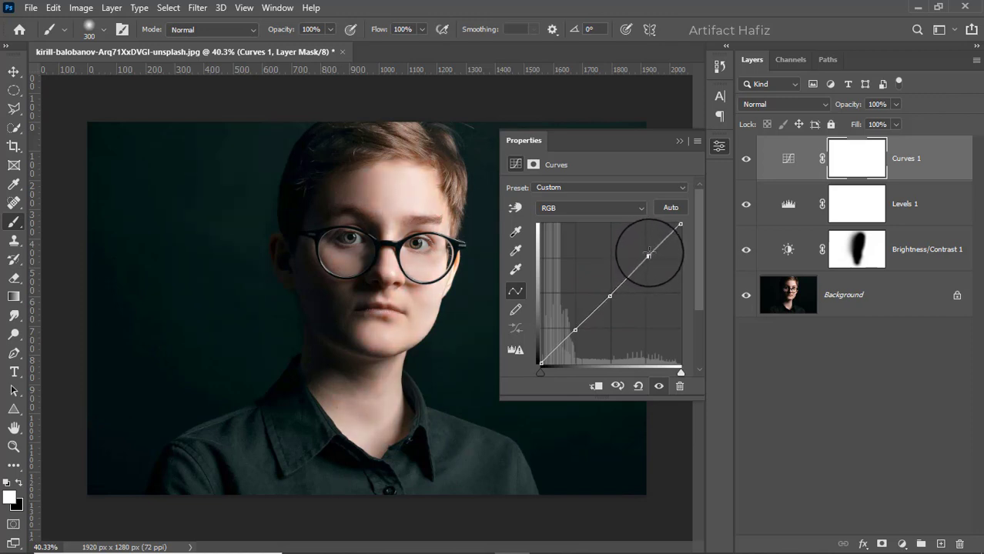
pyautogui.moveTo(680, 224)
pyautogui.mouseDown()
pyautogui.moveTo(687, 242)
pyautogui.moveTo(685, 228)
pyautogui.mouseUp()
pyautogui.click(650, 257)
pyautogui.moveTo(652, 254); pyautogui.dragTo(654, 257)
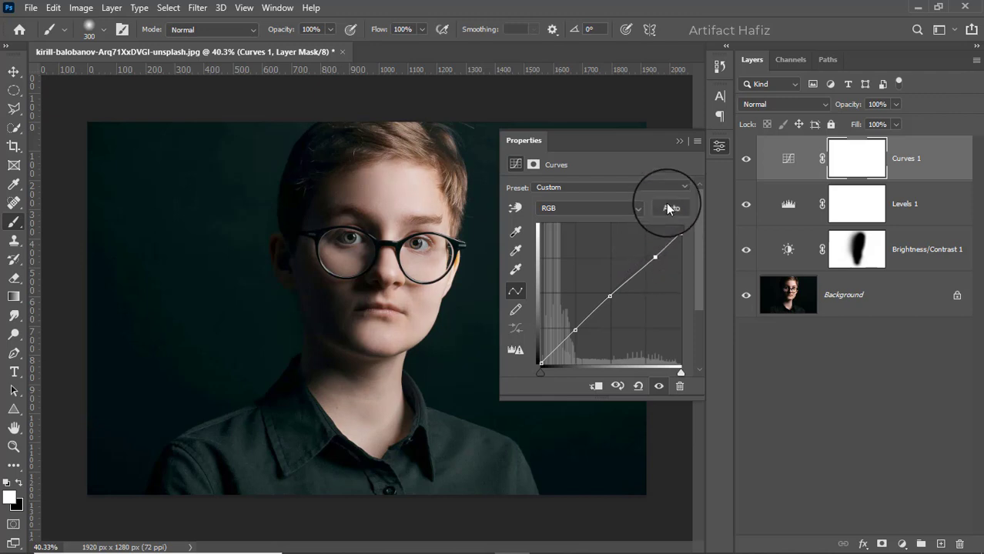
# Lift the black point of the Blue curve, pull its shadow section back down, and compare the Curves layer hidden and shown.
pyautogui.click(593, 208)
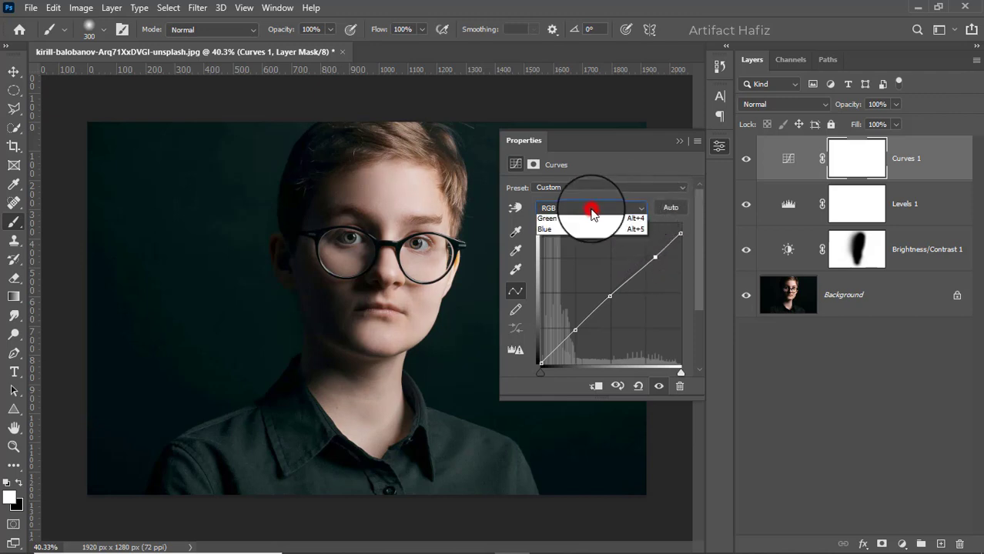
pyautogui.click(576, 254)
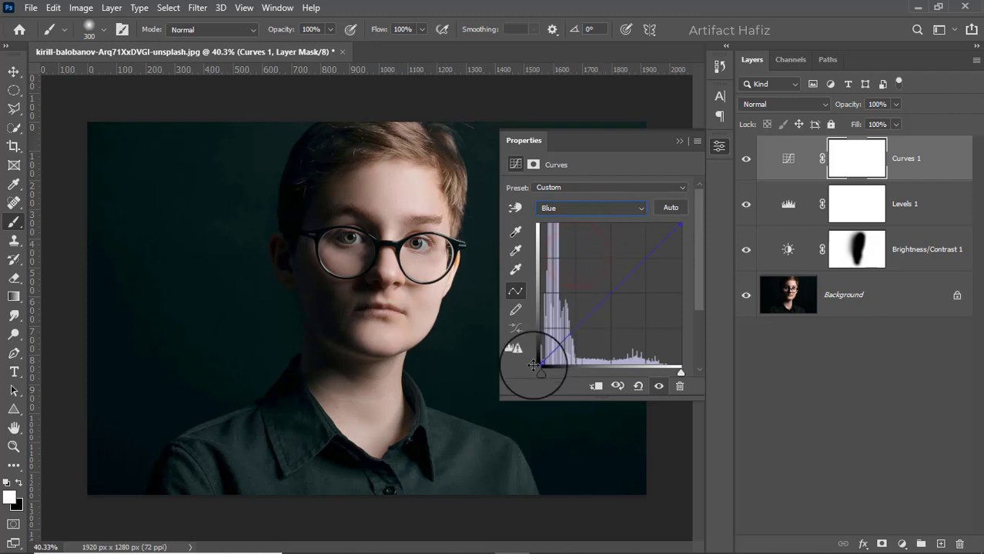
pyautogui.moveTo(542, 371)
pyautogui.mouseDown()
pyautogui.moveTo(535, 347)
pyautogui.moveTo(540, 359)
pyautogui.mouseUp()
pyautogui.moveTo(570, 324); pyautogui.dragTo(572, 332)
pyautogui.click(677, 141)
pyautogui.click(746, 161)
pyautogui.click(746, 162)
pyautogui.click(748, 162)
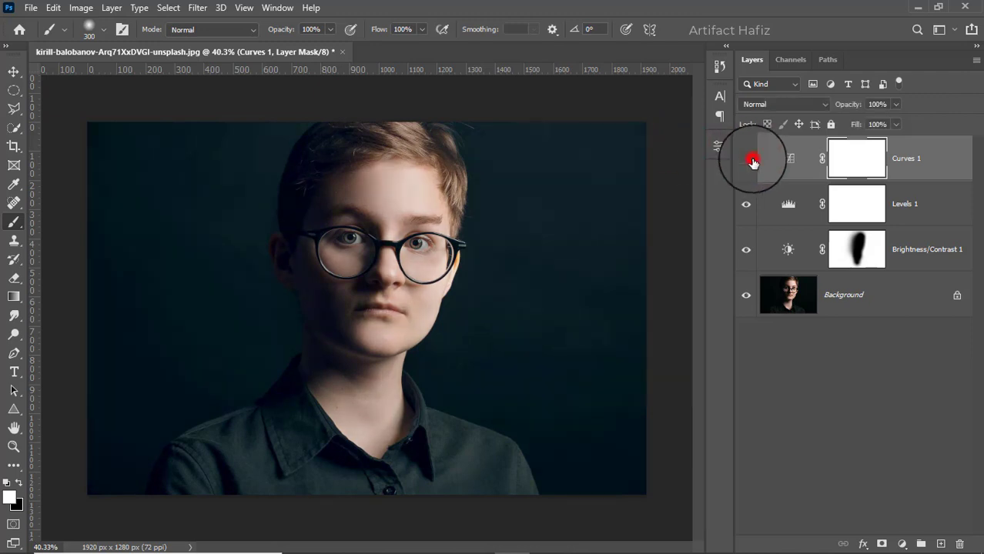
pyautogui.click(748, 161)
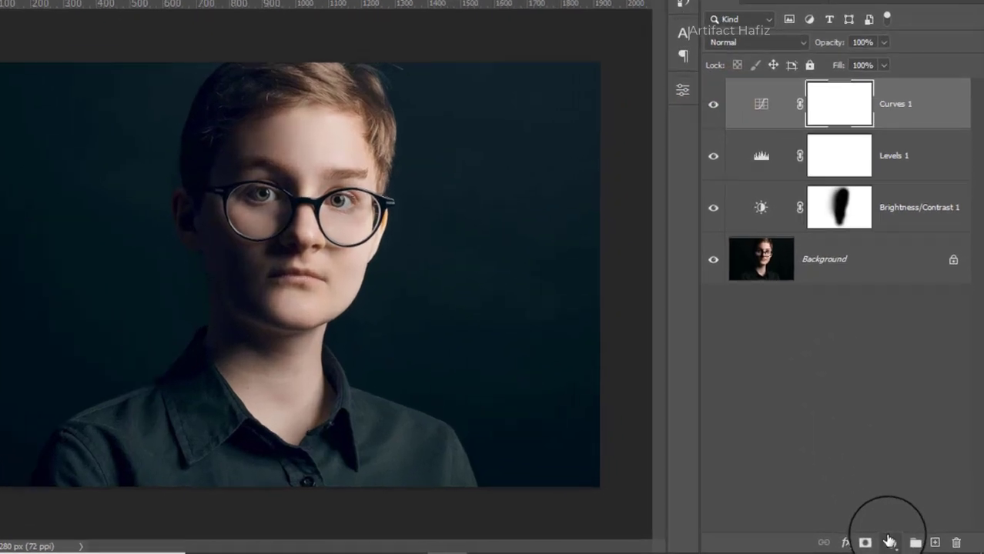
# Add a Color Lookup adjustment layer above Curves with the Fuji F125 Kodak 2395 (by Adobe).cube 3D LUT for a vintage fade.
pyautogui.click(890, 542)
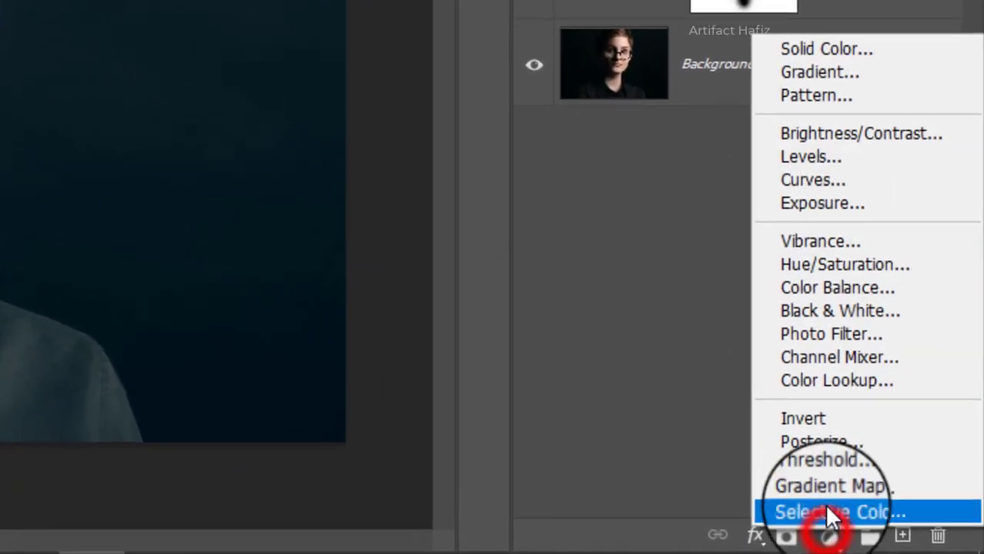
pyautogui.click(860, 466)
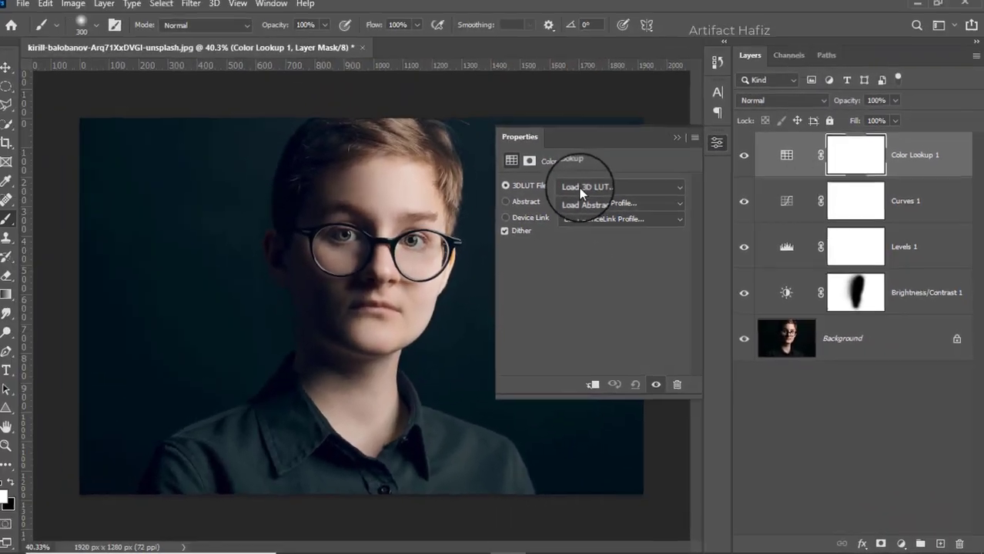
pyautogui.click(585, 187)
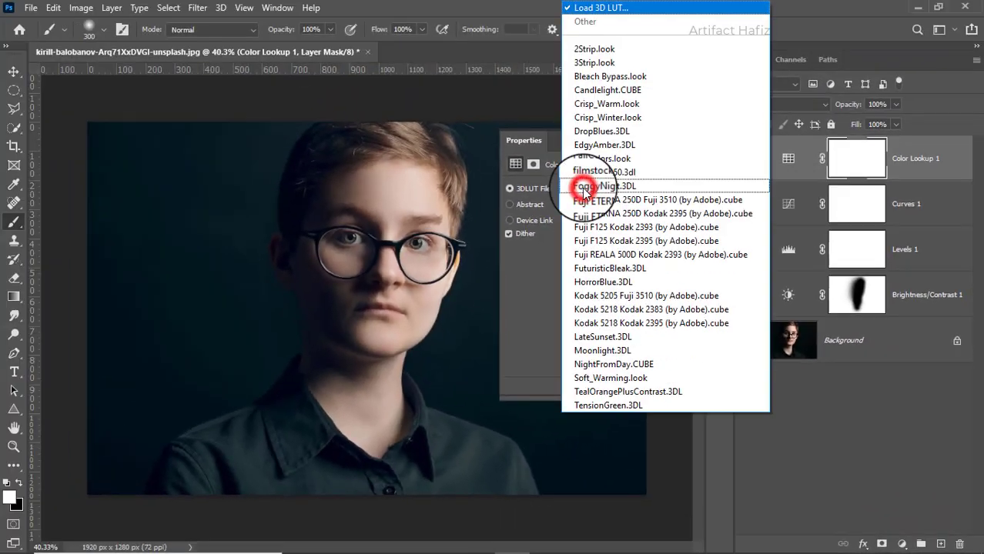
pyautogui.click(620, 241)
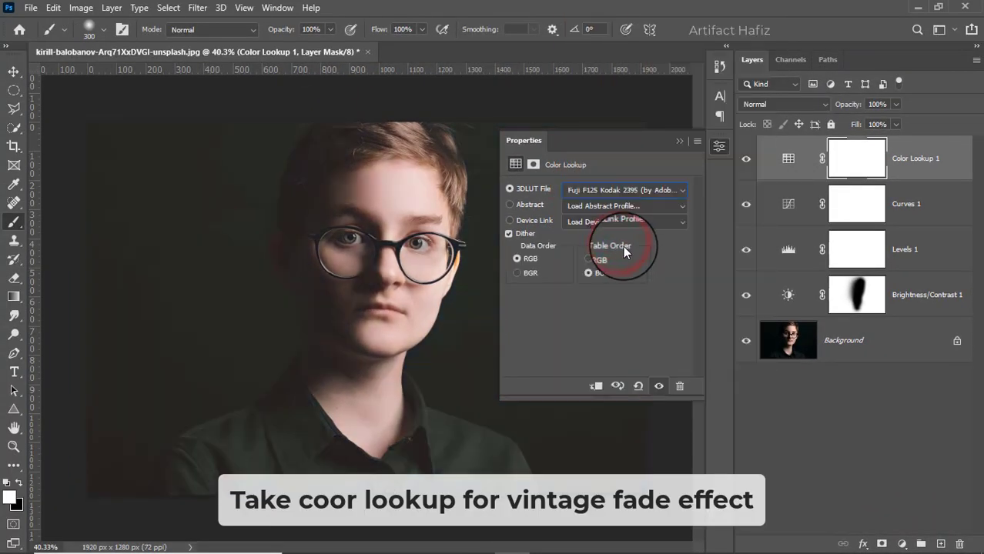
pyautogui.click(678, 142)
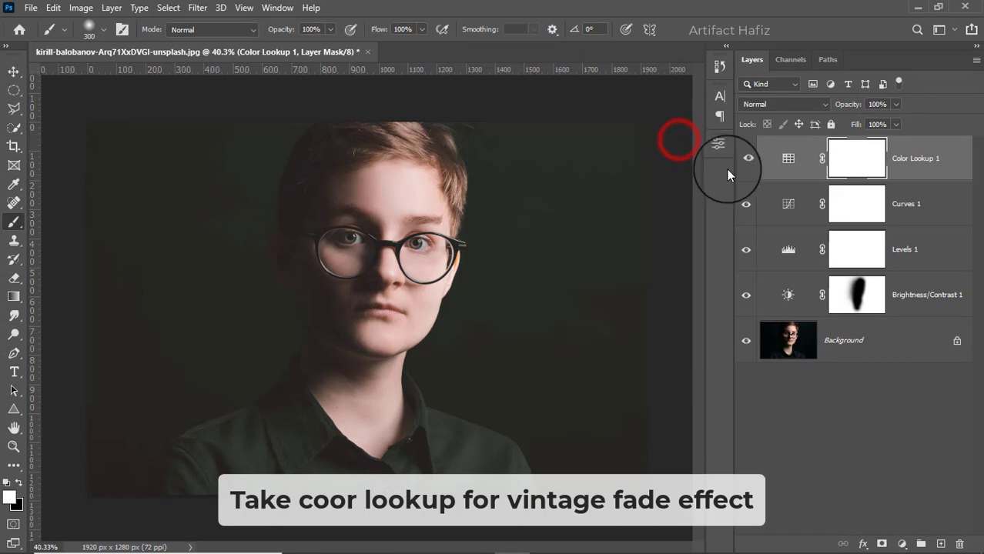
# Reduce the Color Lookup layer's opacity to 46%.
pyautogui.click(896, 105)
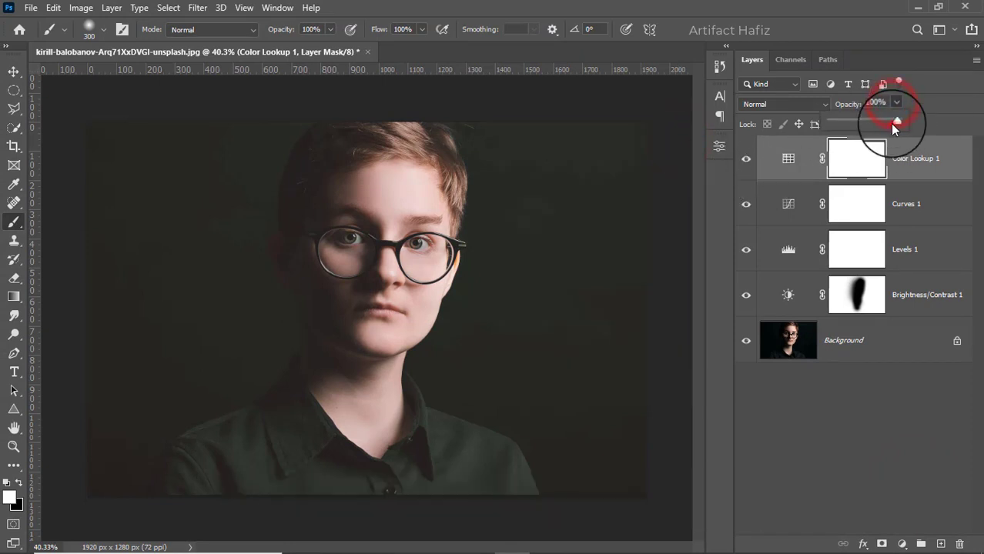
pyautogui.moveTo(839, 126); pyautogui.dragTo(861, 133)
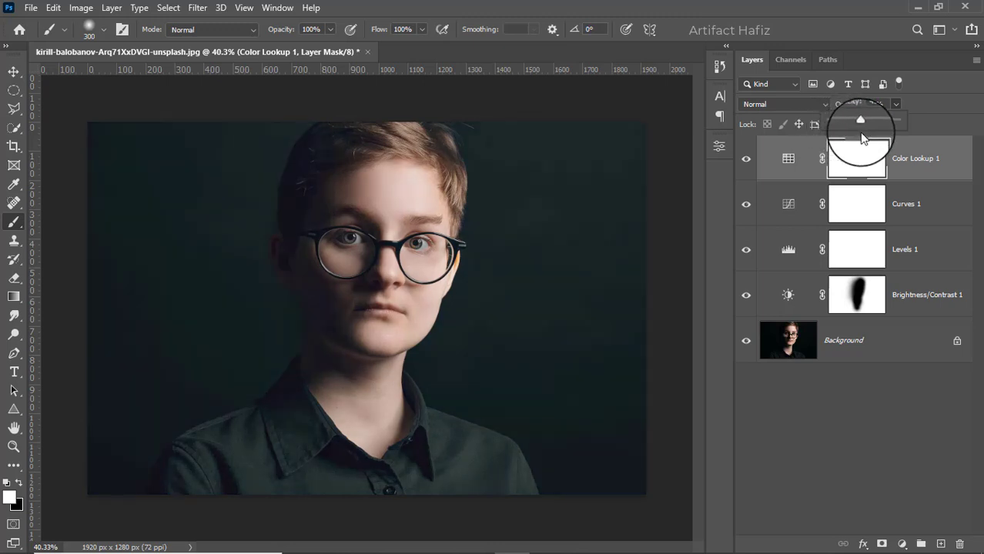
pyautogui.click(911, 161)
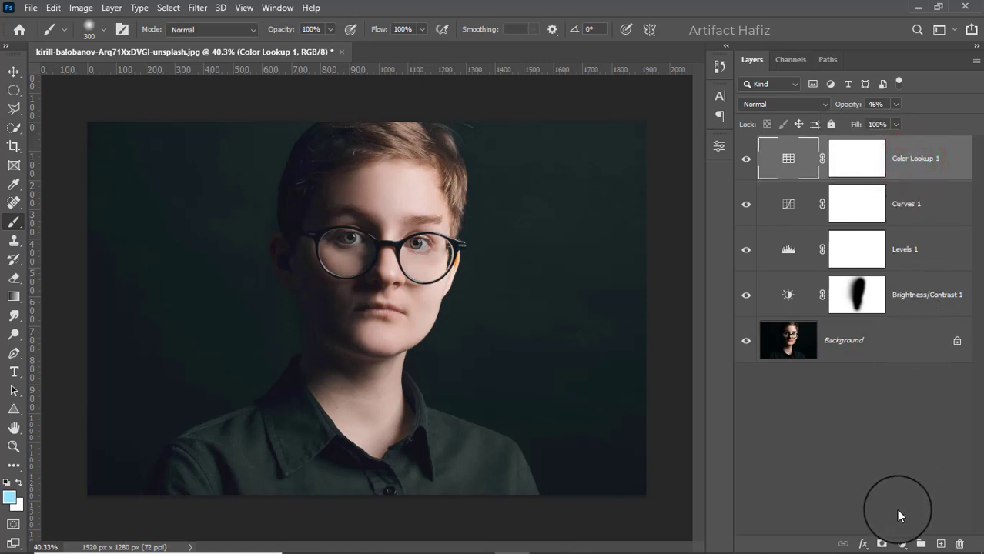
# Stamp all visible layers into a new merged layer on top and convert it for smart filters.
pyautogui.click(906, 159)
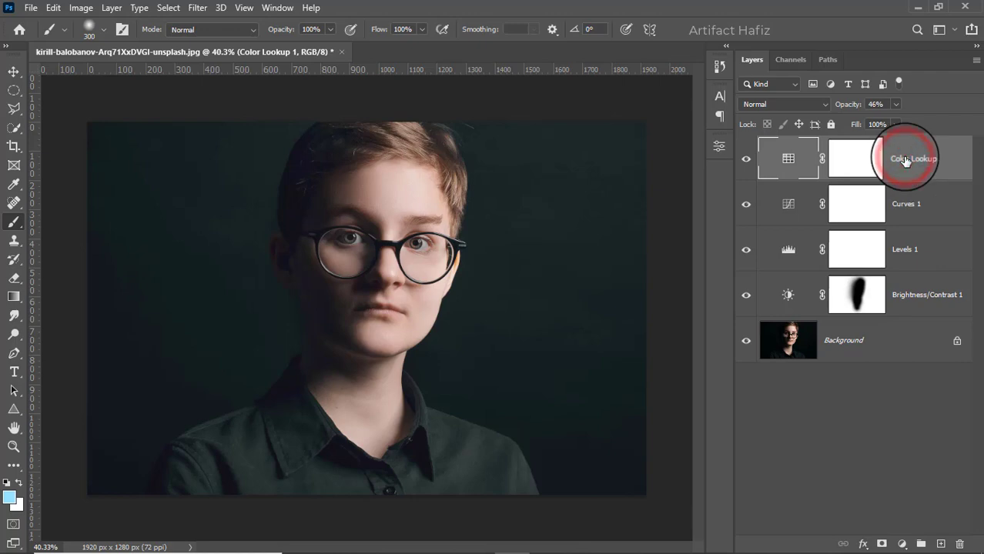
pyautogui.hotkey('ctrl', 'alt', 'shift', 'e')
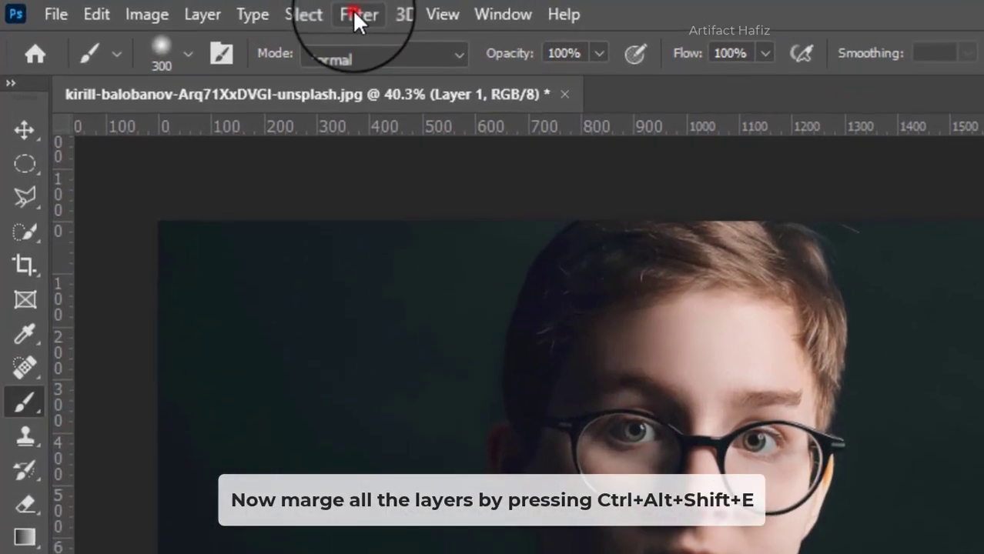
pyautogui.click(289, 11)
pyautogui.click(296, 61)
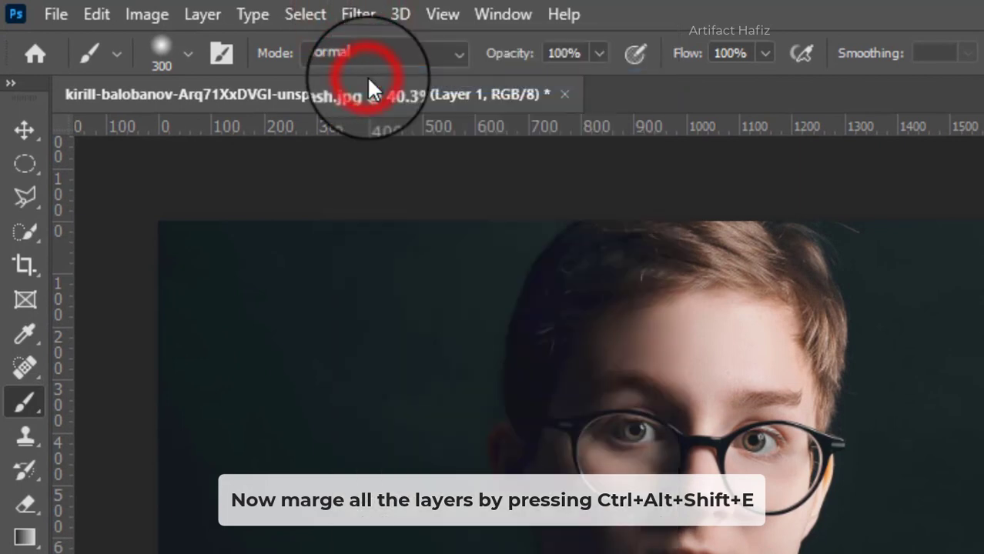
# Open the Camera Raw filter on the merged layer and set Contrast to +2, Highlights -34, Shadows +5, Whites +37 and Blacks +5.
pyautogui.click(358, 13)
pyautogui.click(393, 209)
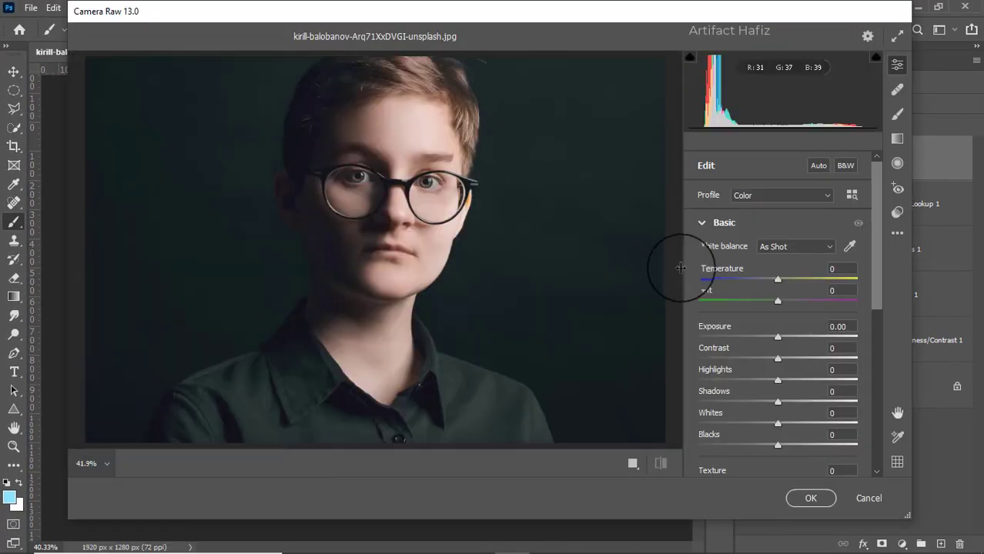
pyautogui.click(702, 223)
pyautogui.click(704, 223)
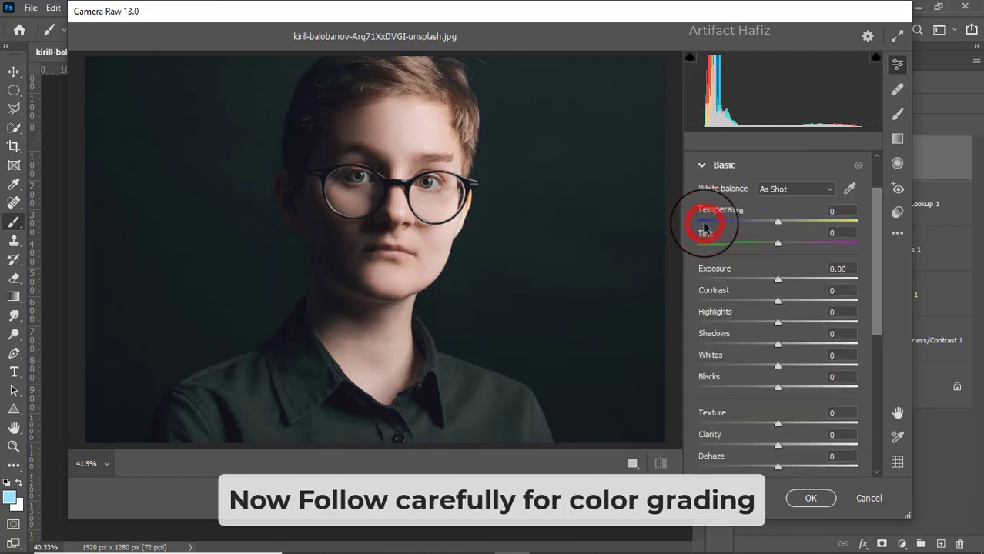
pyautogui.moveTo(779, 323); pyautogui.dragTo(755, 328)
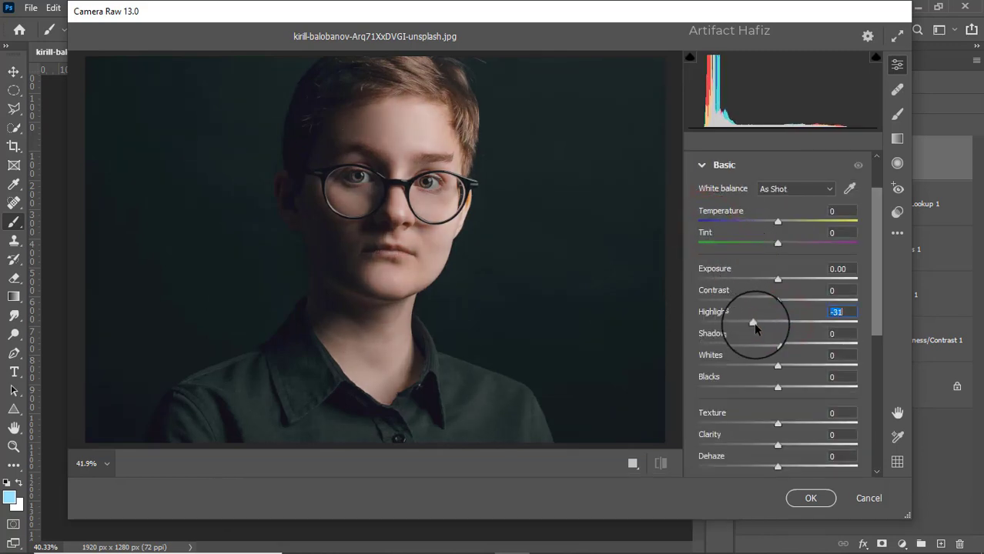
pyautogui.moveTo(777, 365); pyautogui.dragTo(780, 344)
pyautogui.moveTo(776, 390)
pyautogui.mouseDown()
pyautogui.moveTo(804, 388)
pyautogui.moveTo(767, 387)
pyautogui.moveTo(779, 389)
pyautogui.mouseUp()
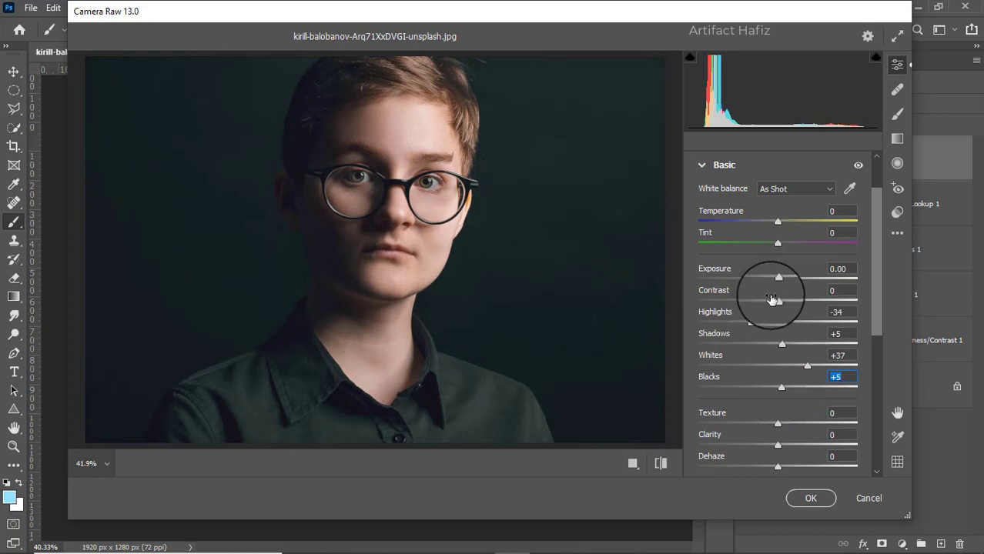
pyautogui.moveTo(777, 300)
pyautogui.mouseDown()
pyautogui.moveTo(806, 307)
pyautogui.moveTo(776, 310)
pyautogui.mouseUp()
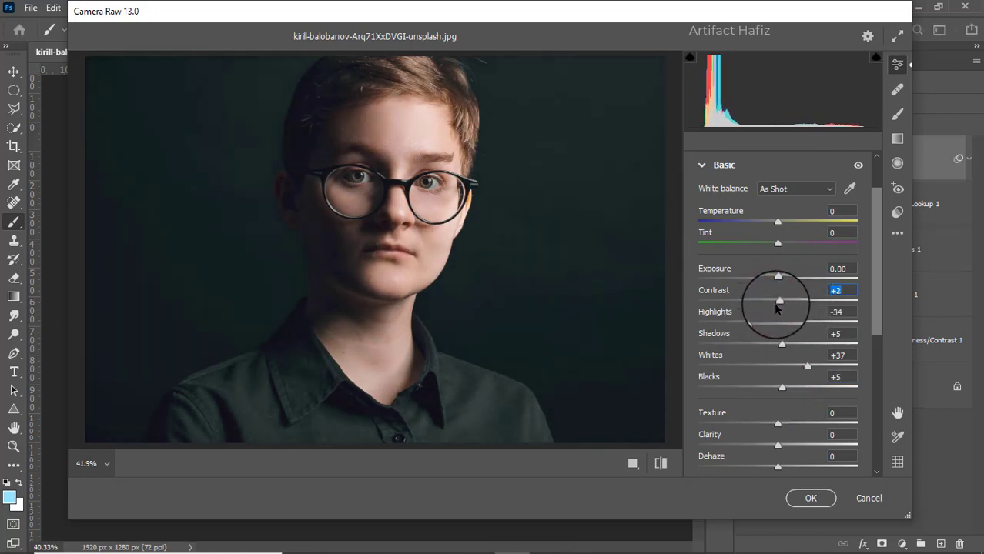
# Set Texture to +4, Clarity to +16 and Dehaze to +6 in the Basic adjustments.
pyautogui.moveTo(778, 423)
pyautogui.mouseDown()
pyautogui.moveTo(799, 424)
pyautogui.moveTo(783, 427)
pyautogui.mouseUp()
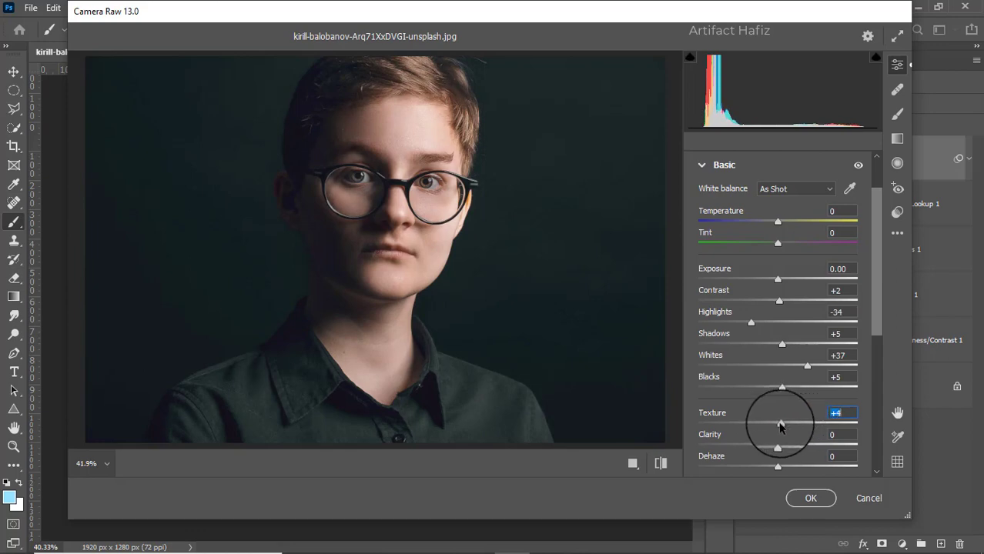
pyautogui.scroll(-3, 779, 400)
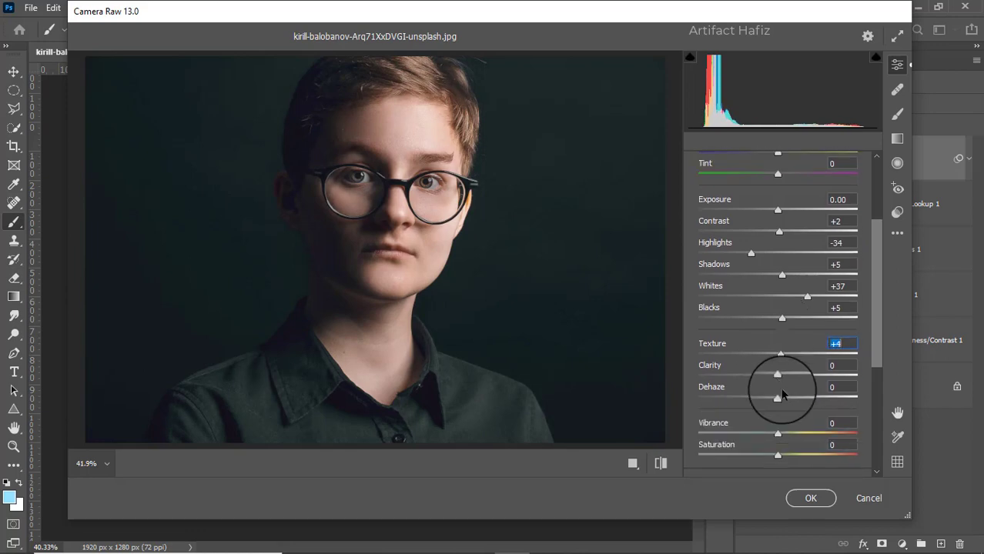
pyautogui.moveTo(778, 375); pyautogui.dragTo(807, 384)
pyautogui.moveTo(771, 390); pyautogui.dragTo(792, 395)
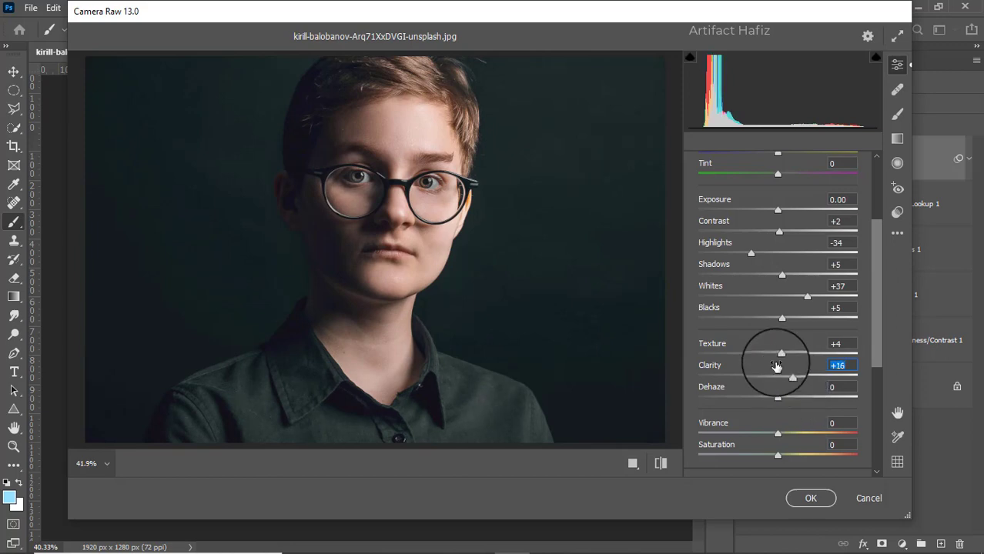
pyautogui.scroll(-3, 782, 362)
pyautogui.moveTo(777, 329)
pyautogui.mouseDown()
pyautogui.moveTo(809, 331)
pyautogui.moveTo(782, 339)
pyautogui.mouseUp()
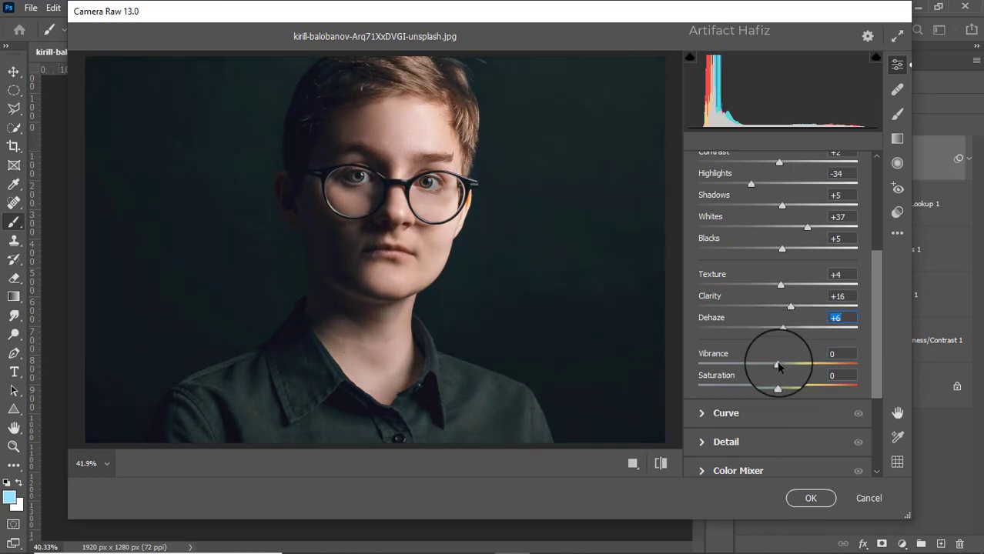
# Add a shadow point to the Camera Raw point curve and lower it slightly to input 68, output 60.
pyautogui.scroll(-3, 762, 364)
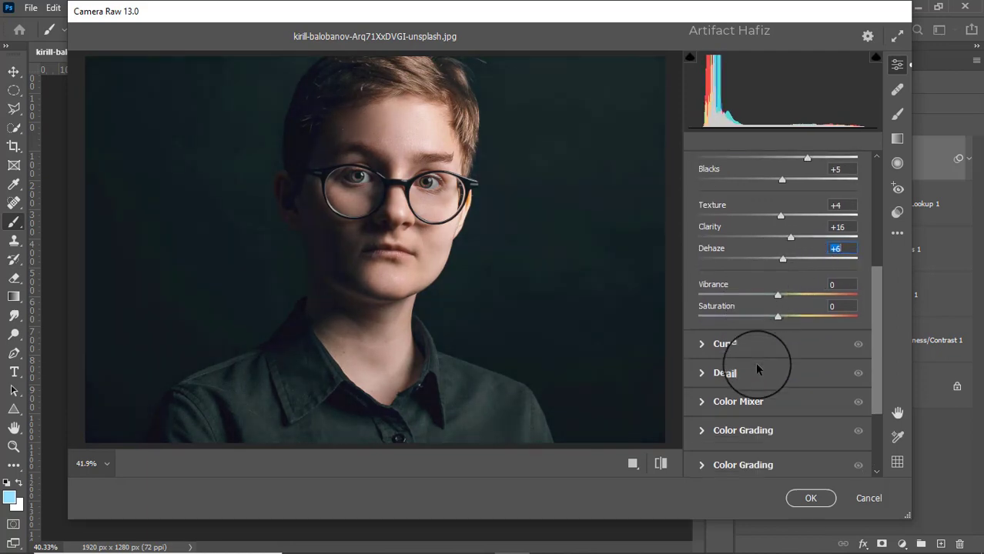
pyautogui.click(753, 348)
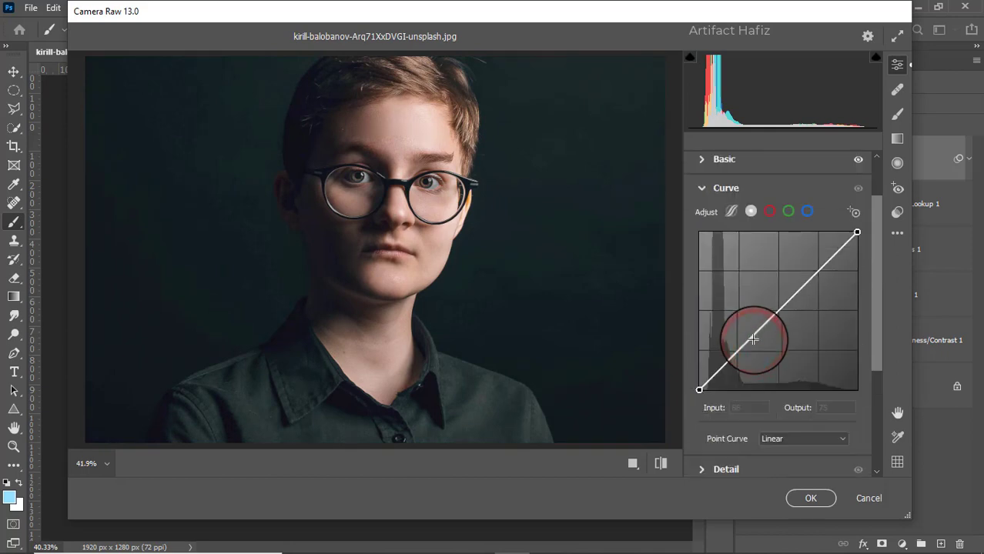
pyautogui.click(738, 350)
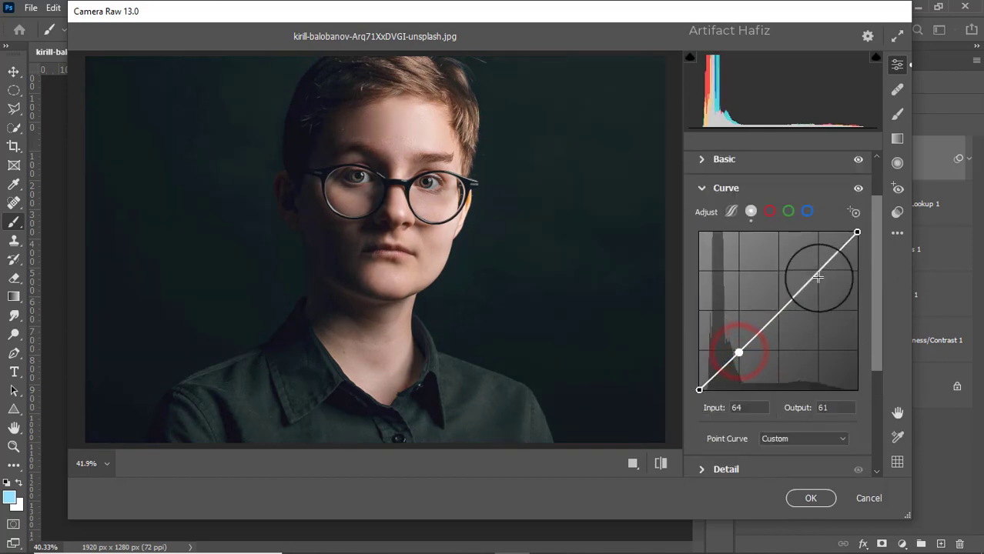
pyautogui.moveTo(739, 352); pyautogui.dragTo(740, 353)
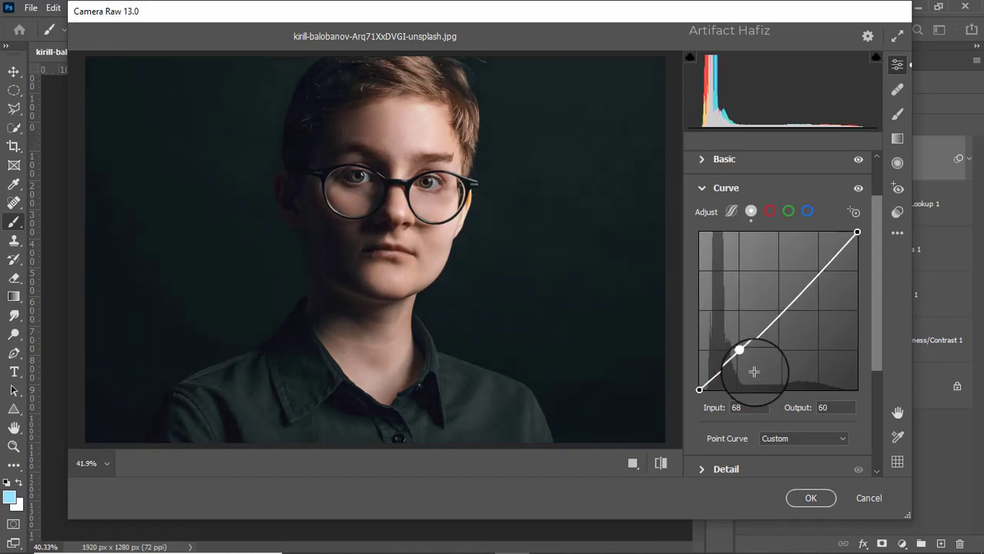
# Set Noise Reduction to 11 and Color Noise Reduction to 14 in the Detail adjustments.
pyautogui.scroll(-3, 753, 328)
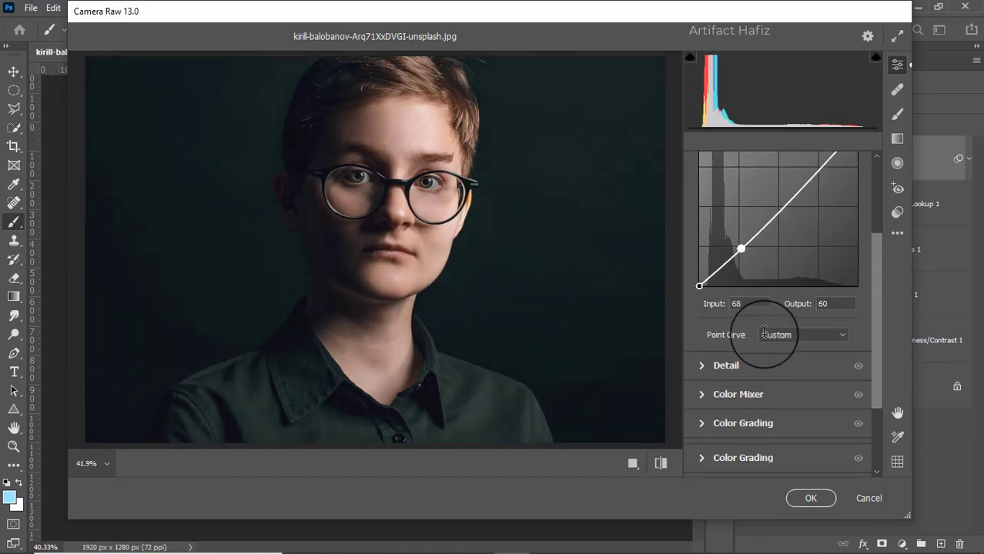
pyautogui.click(751, 375)
pyautogui.moveTo(698, 343); pyautogui.dragTo(737, 356)
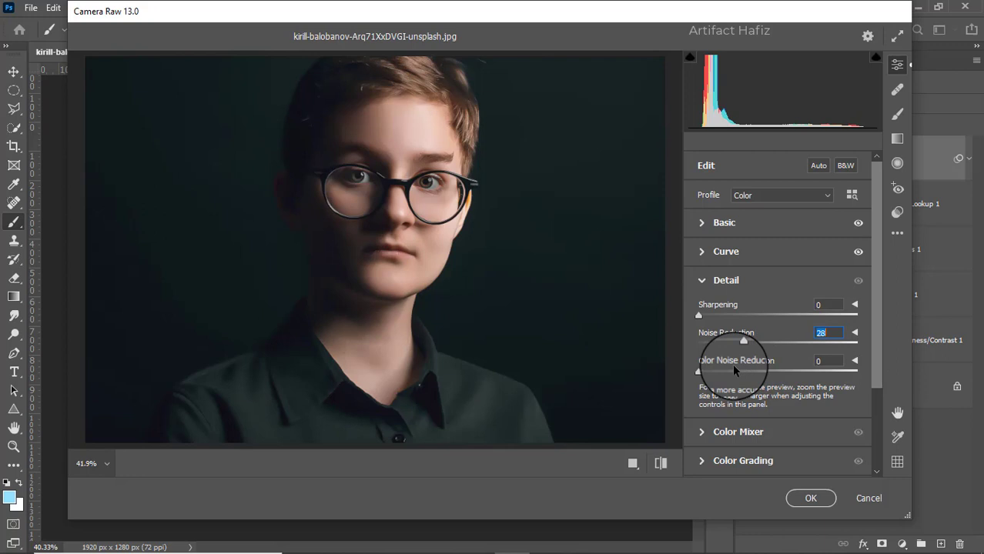
pyautogui.moveTo(719, 363)
pyautogui.mouseDown()
pyautogui.moveTo(698, 373)
pyautogui.moveTo(720, 373)
pyautogui.mouseUp()
# Set the Color Mixer saturation to Reds +52, Oranges +3, Yellows -5, Greens -44, Aquas -35, Blues -74 and Purples -36.
pyautogui.scroll(-3, 727, 346)
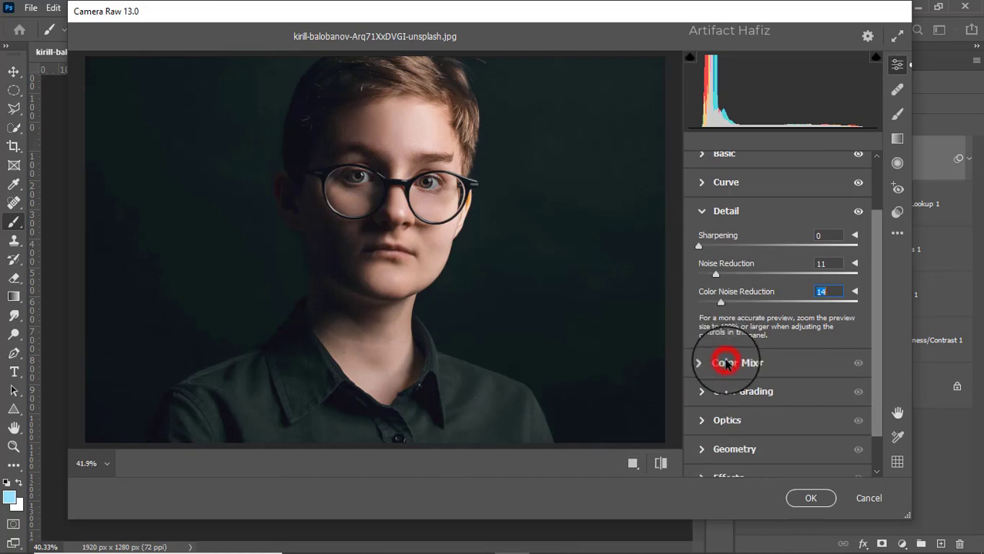
pyautogui.click(727, 364)
pyautogui.click(744, 242)
pyautogui.moveTo(778, 281); pyautogui.dragTo(820, 288)
pyautogui.moveTo(780, 324)
pyautogui.mouseDown()
pyautogui.moveTo(728, 325)
pyautogui.moveTo(876, 329)
pyautogui.moveTo(677, 334)
pyautogui.moveTo(778, 343)
pyautogui.mouseUp()
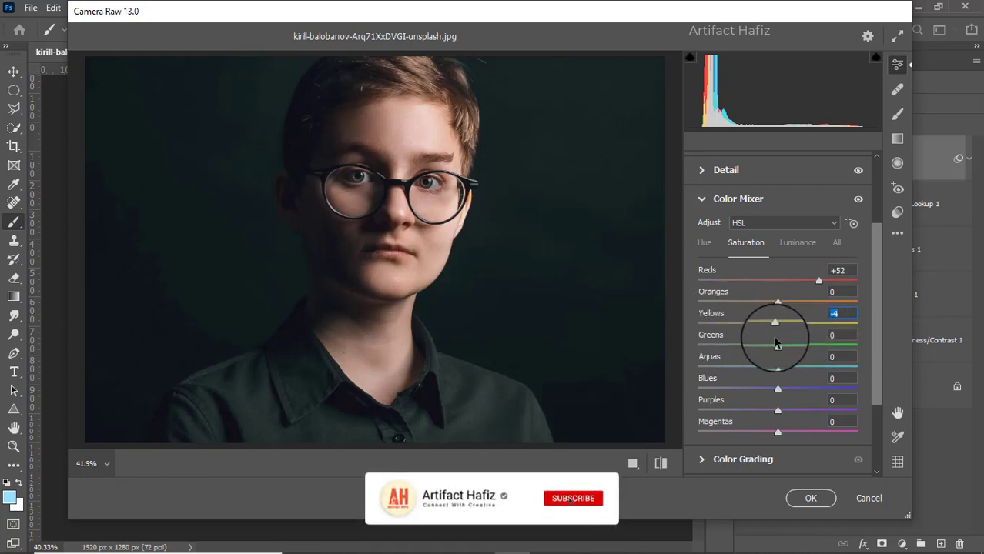
pyautogui.moveTo(777, 301); pyautogui.dragTo(671, 400)
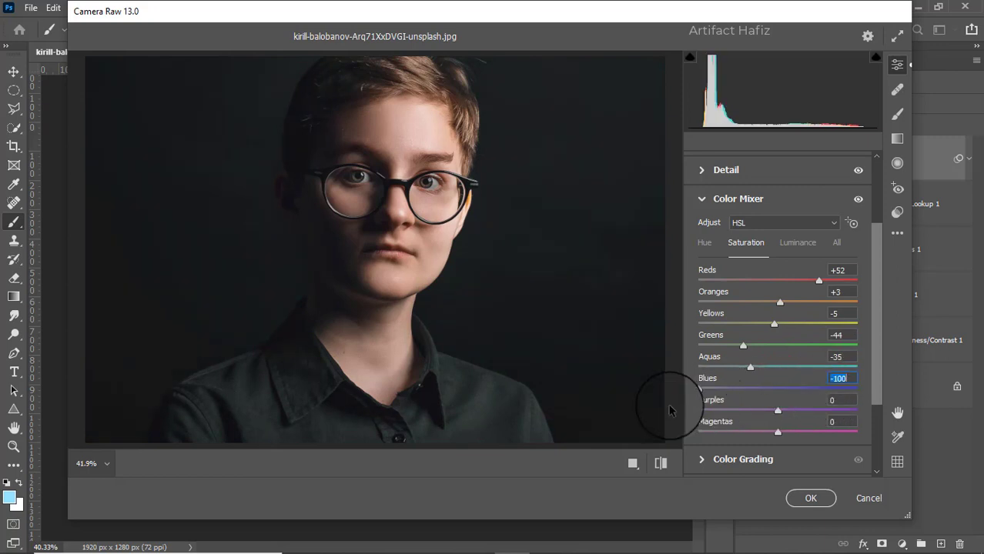
pyautogui.moveTo(669, 407); pyautogui.dragTo(751, 410)
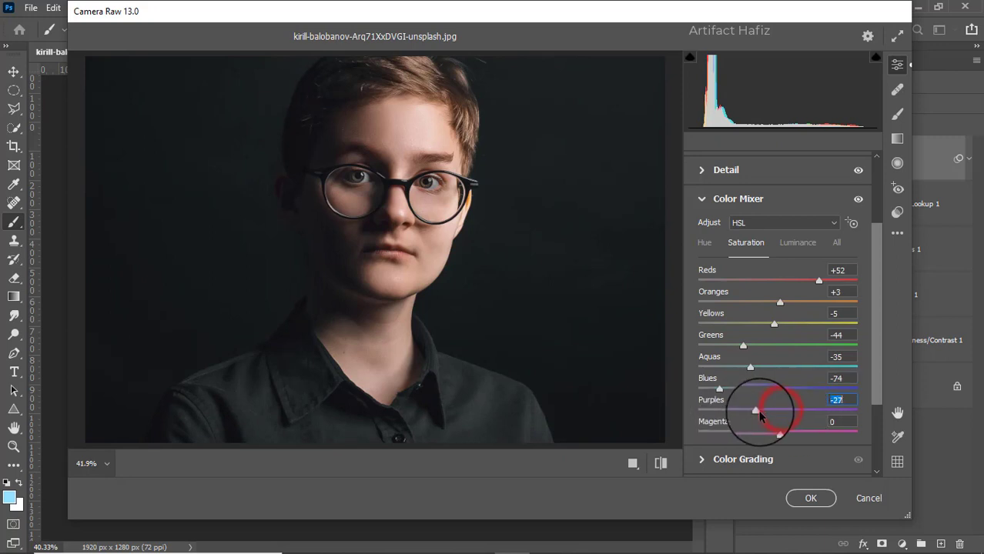
# Adjust the Color Mixer luminance of the reds, oranges, yellows and cooler colors.
pyautogui.click(791, 244)
pyautogui.moveTo(779, 301)
pyautogui.mouseDown()
pyautogui.moveTo(805, 305)
pyautogui.moveTo(776, 303)
pyautogui.mouseUp()
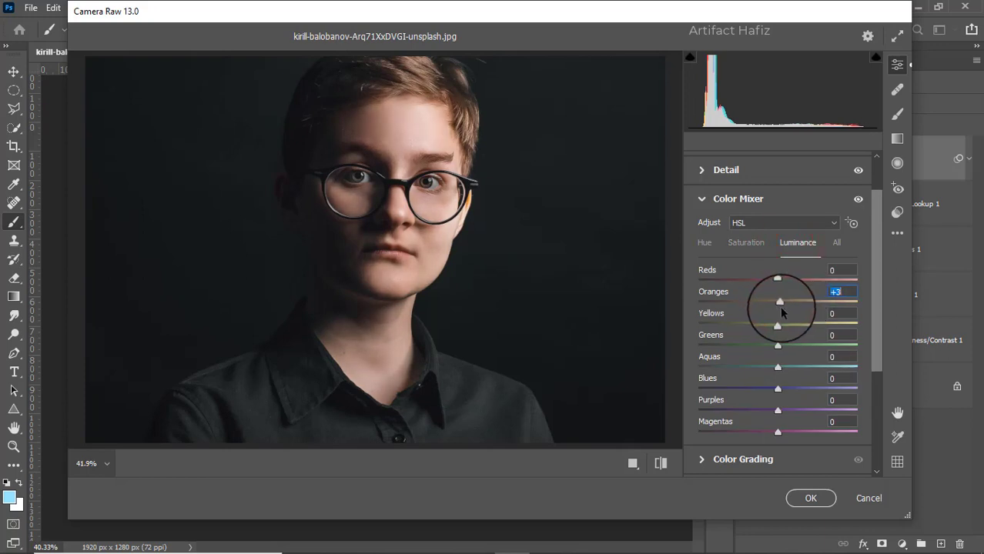
pyautogui.moveTo(779, 280); pyautogui.dragTo(774, 300)
pyautogui.moveTo(778, 324); pyautogui.dragTo(693, 372)
pyautogui.click(780, 390)
# Shift the Color Mixer hue of Aquas and Blues to -100, and reduce the Blues saturation to -100.
pyautogui.click(706, 244)
pyautogui.moveTo(770, 393); pyautogui.dragTo(672, 395)
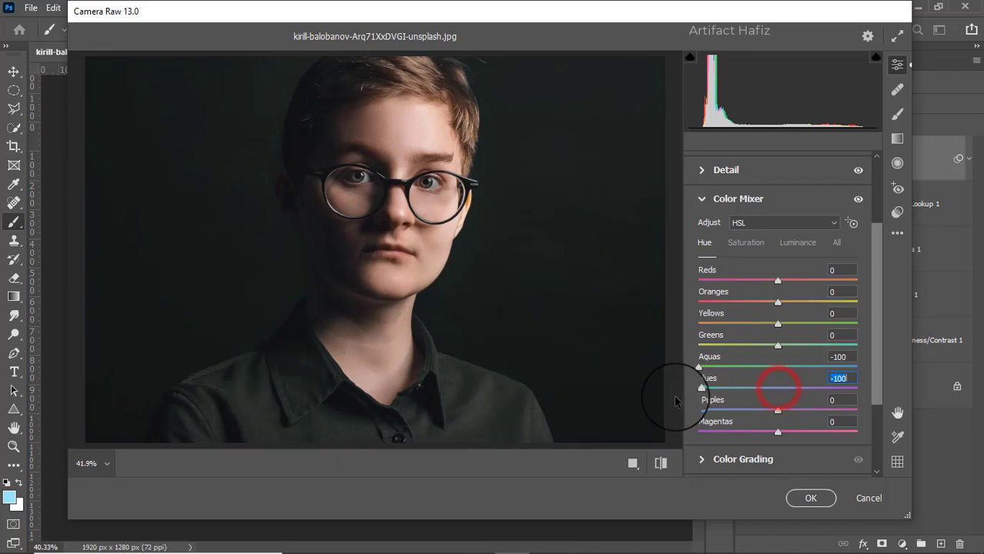
pyautogui.click(737, 243)
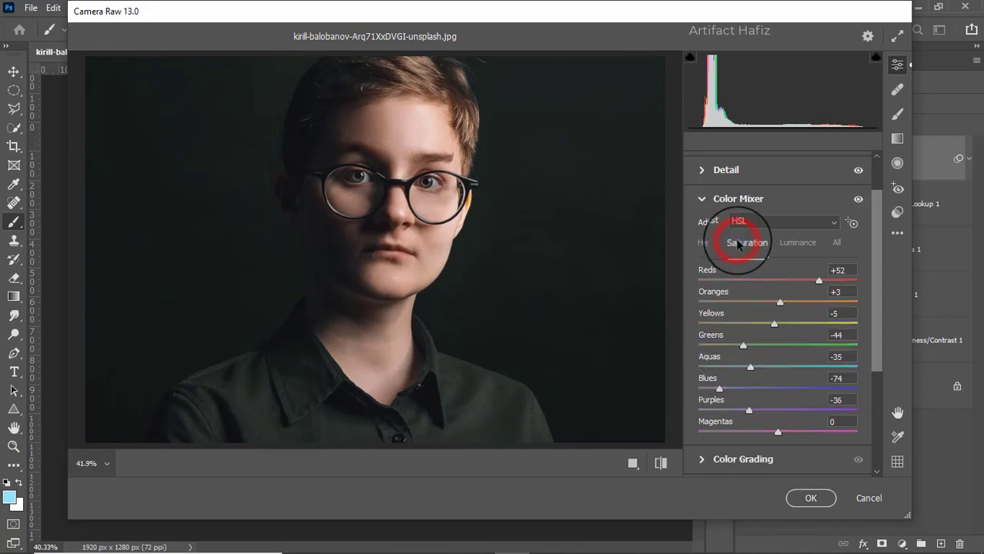
pyautogui.moveTo(716, 391)
pyautogui.mouseDown()
pyautogui.moveTo(831, 383)
pyautogui.moveTo(699, 397)
pyautogui.moveTo(698, 385)
pyautogui.mouseUp()
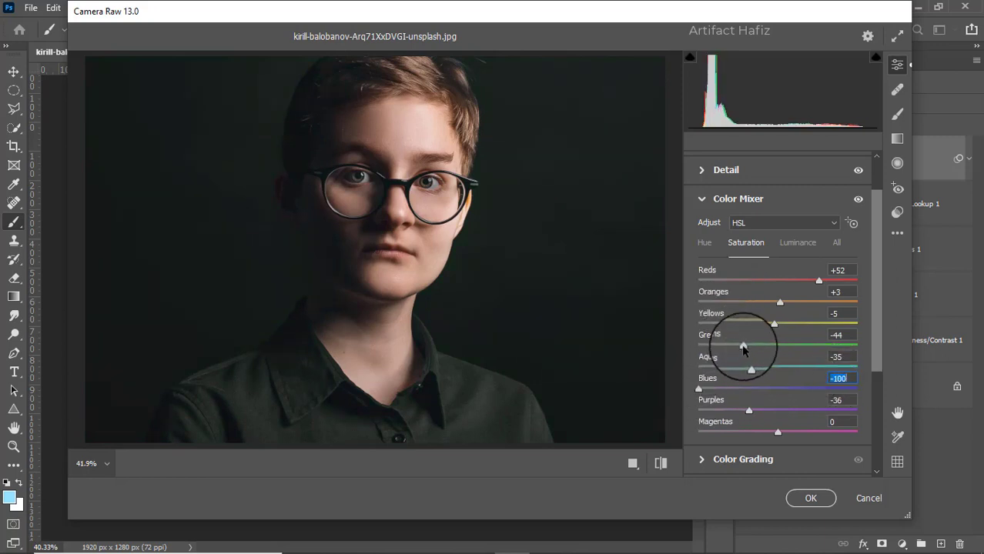
pyautogui.scroll(-3, 728, 284)
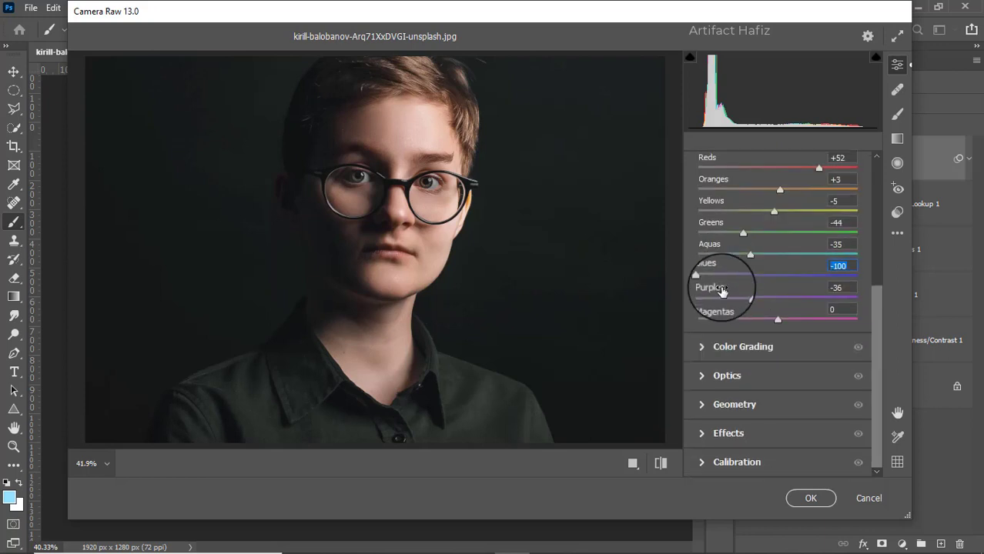
# Tint the shadows slightly blue and set the highlights to hue 80 and saturation 11 in Color Grading.
pyautogui.click(724, 351)
pyautogui.moveTo(730, 382); pyautogui.dragTo(660, 371)
pyautogui.moveTo(648, 410); pyautogui.dragTo(716, 414)
pyautogui.moveTo(823, 380); pyautogui.dragTo(810, 312)
pyautogui.scroll(-4, 809, 312)
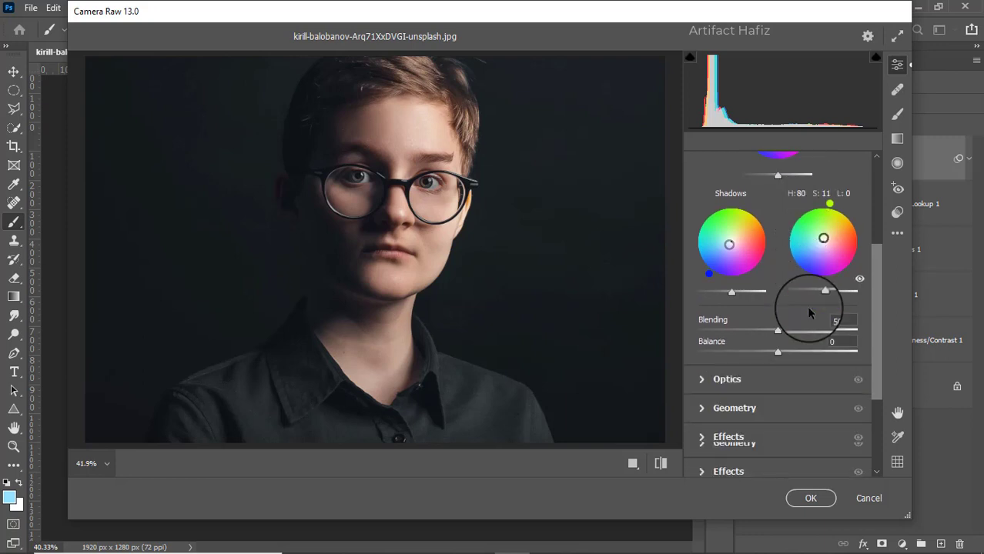
# Set the Calibration saturation to +5 for Red Primary, +4 for Green Primary and +5 for Blue Primary.
pyautogui.click(730, 466)
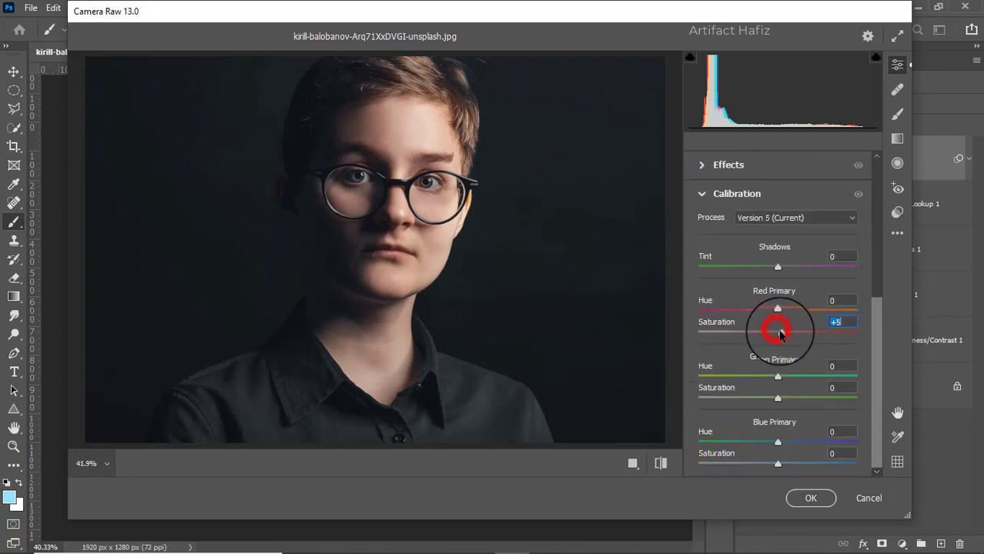
pyautogui.moveTo(778, 398); pyautogui.dragTo(781, 398)
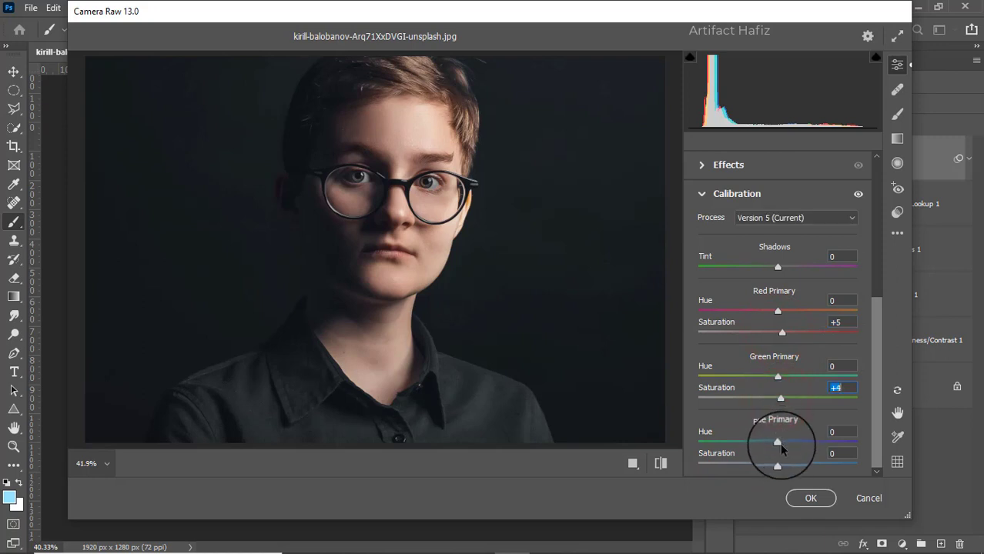
pyautogui.moveTo(777, 463); pyautogui.dragTo(784, 467)
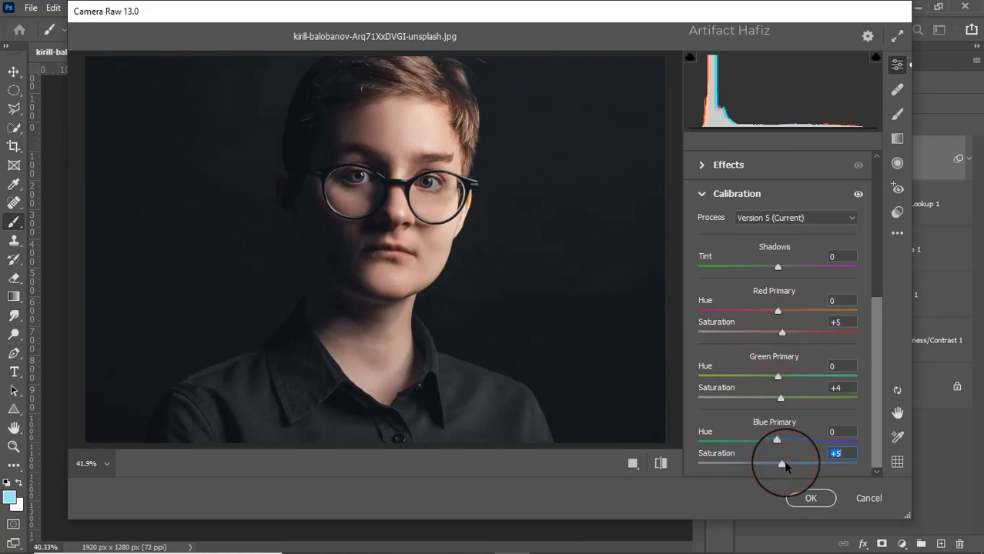
# Apply the Camera Raw filter and compare the image with and without Layer 1.
pyautogui.click(809, 497)
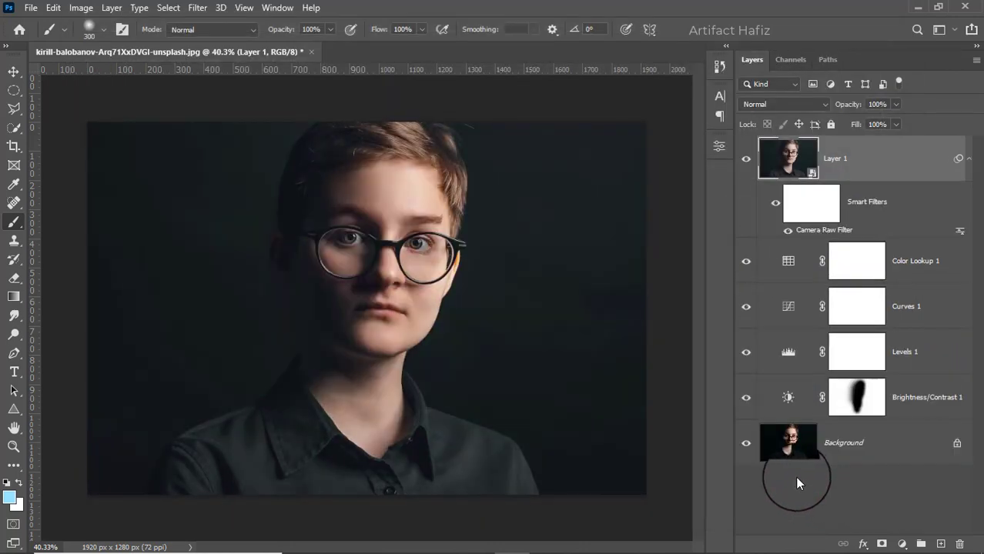
pyautogui.click(745, 159)
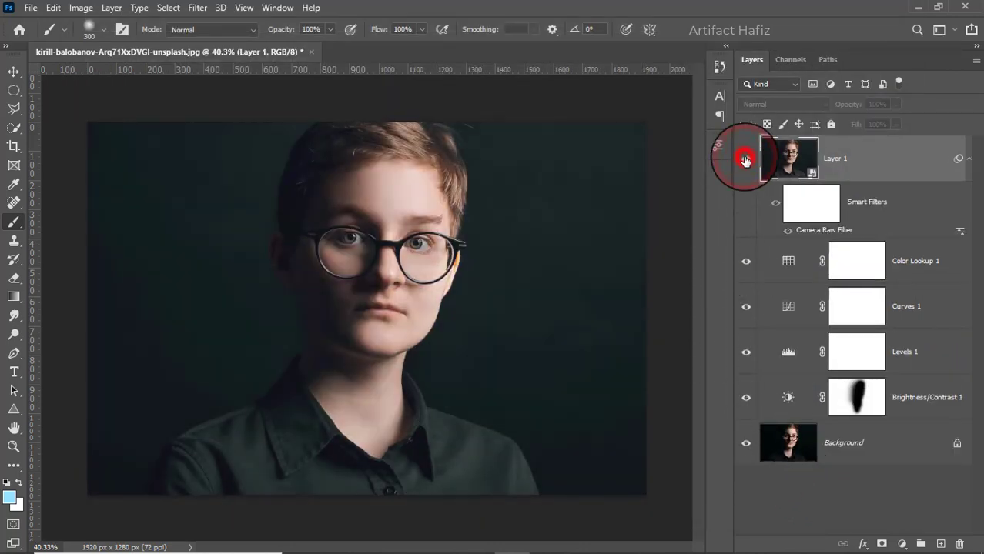
pyautogui.click(746, 158)
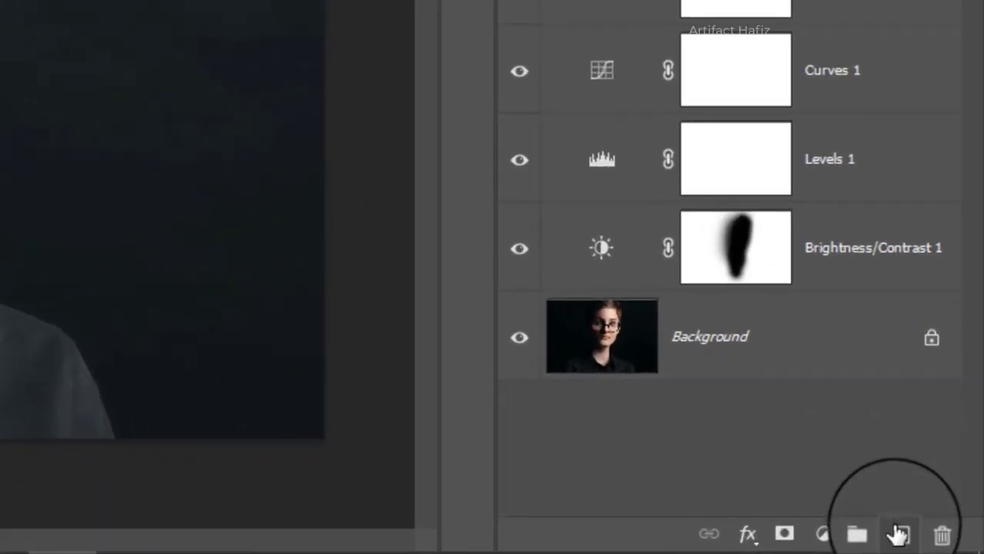
# Create a blank layer above Layer 1 and choose the Soft Round brush at 300 px with 0% hardness.
pyautogui.click(940, 544)
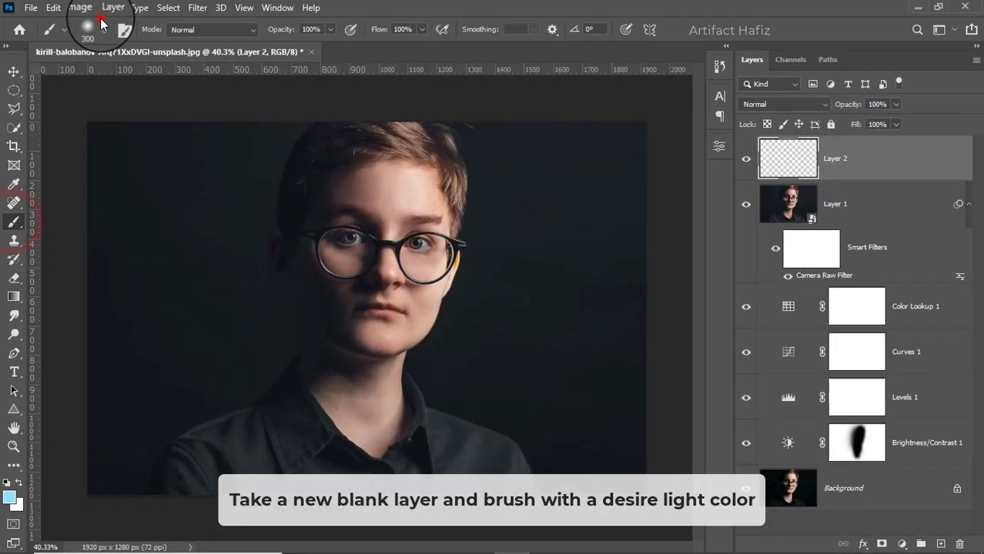
pyautogui.click(99, 29)
pyautogui.click(96, 231)
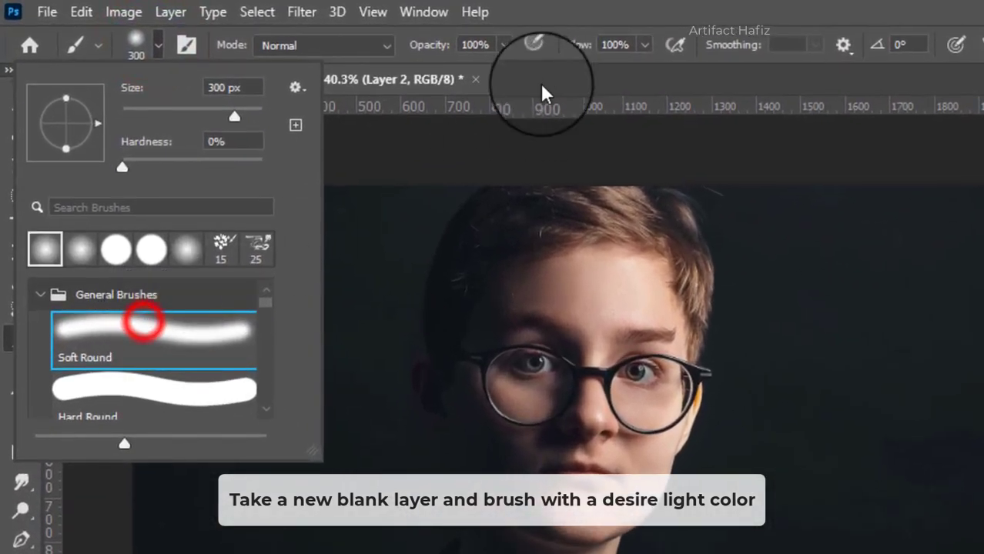
pyautogui.click(342, 31)
pyautogui.click(501, 66)
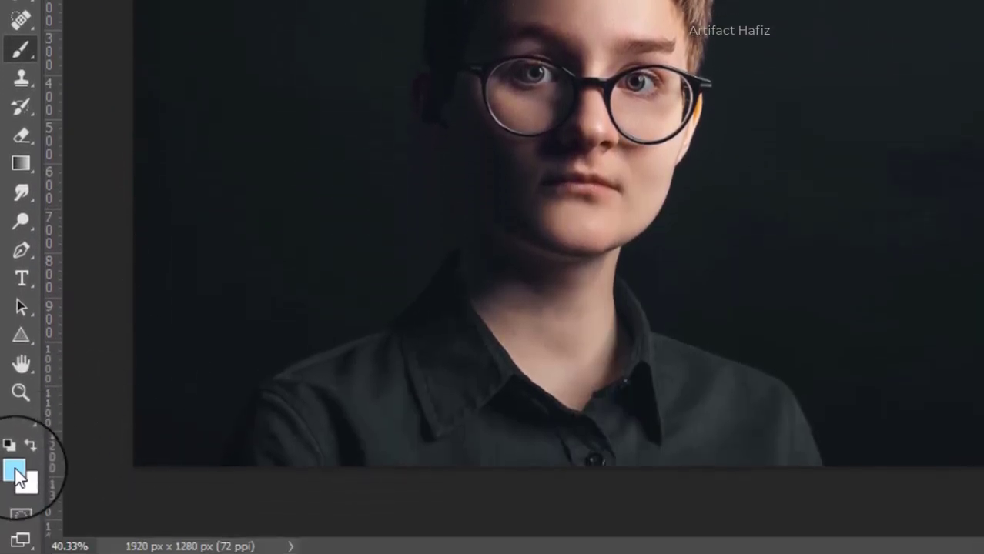
# Set the foreground color to orange ffa200 and return to the Brush tool.
pyautogui.click(15, 553)
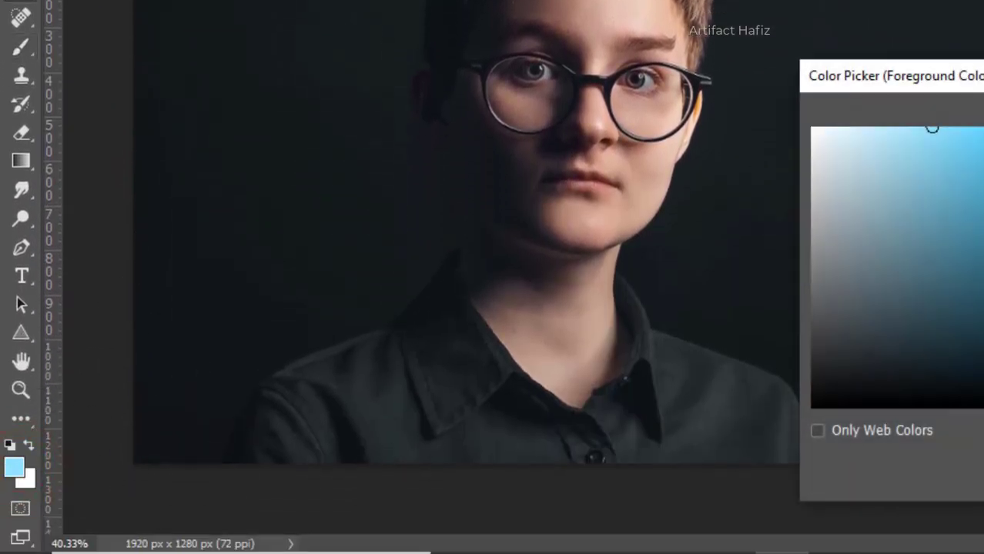
pyautogui.click(983, 387)
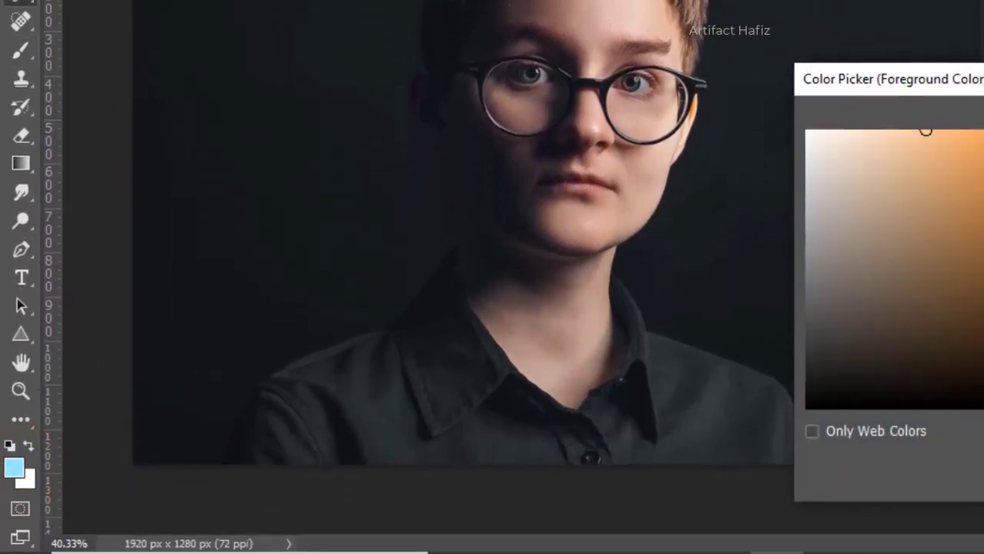
pyautogui.click(983, 383)
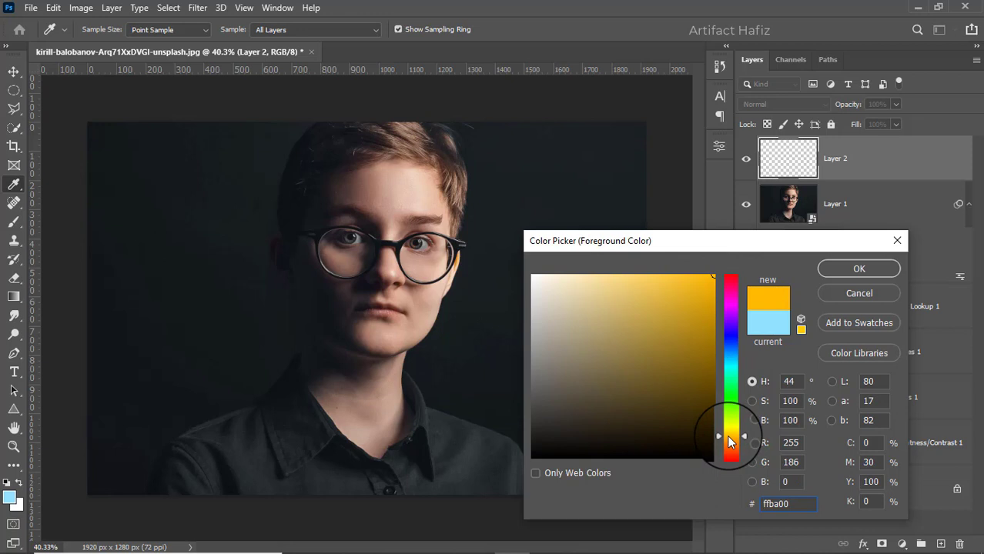
pyautogui.moveTo(730, 440); pyautogui.dragTo(730, 445)
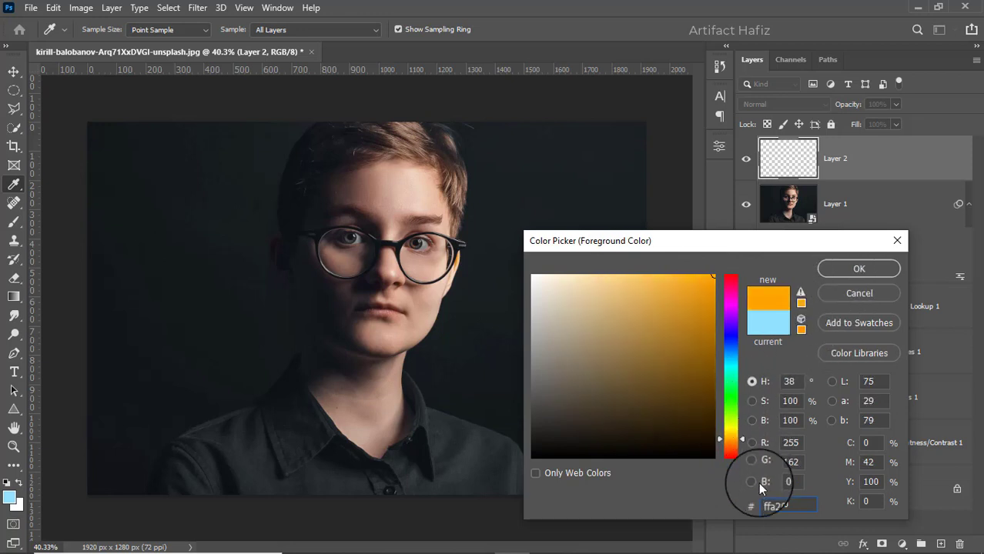
pyautogui.moveTo(793, 505); pyautogui.dragTo(814, 496)
pyautogui.click(840, 269)
pyautogui.press('b')
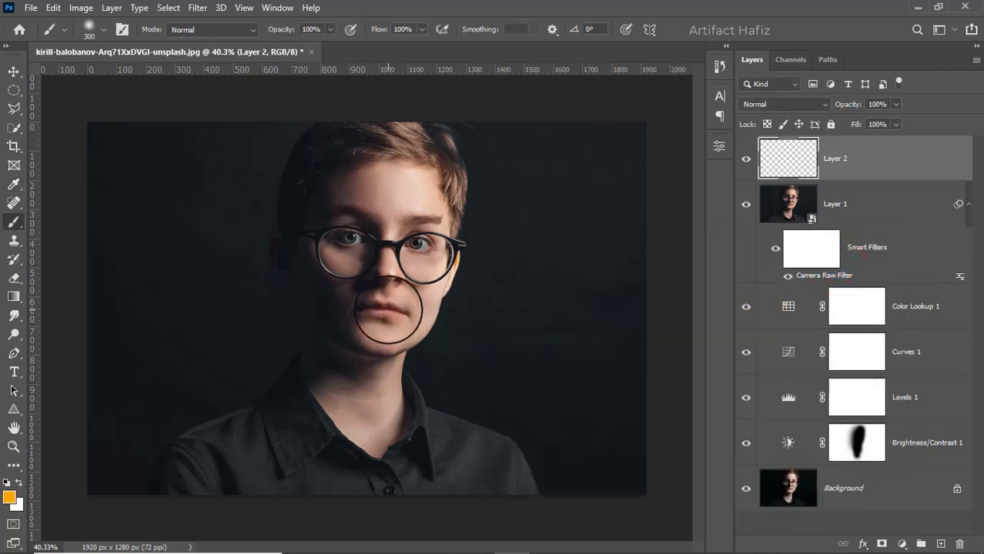
# Paint a large soft orange spot, about 800 px, over the face on Layer 2 and enable the transform controls.
pyautogui.moveTo(389, 309); pyautogui.dragTo(369, 231)
pyautogui.click(14, 71)
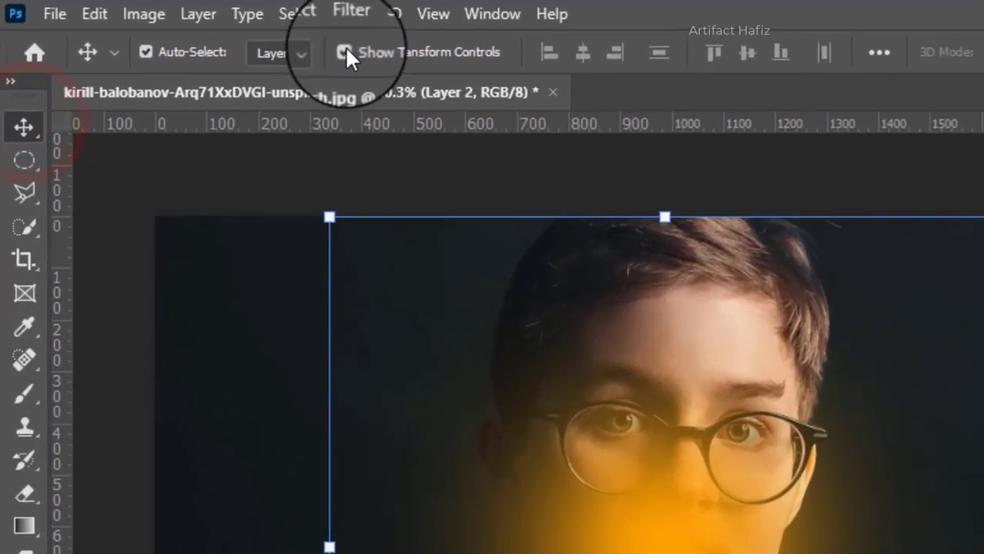
pyautogui.click(195, 29)
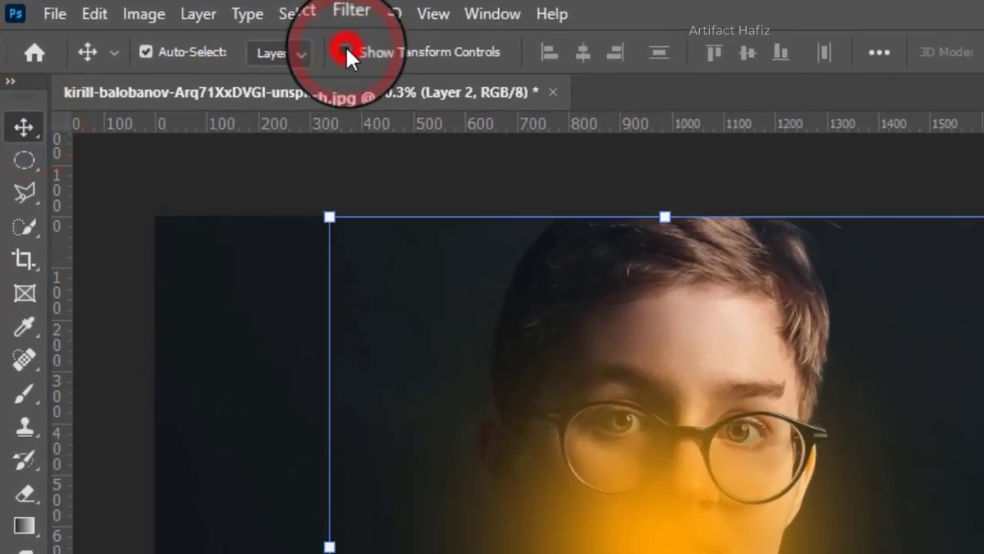
pyautogui.click(345, 52)
# Scale the orange glow to about 224% and place it in the upper right background beside the head.
pyautogui.moveTo(603, 535); pyautogui.dragTo(980, 351)
pyautogui.moveTo(760, 354); pyautogui.dragTo(163, 415)
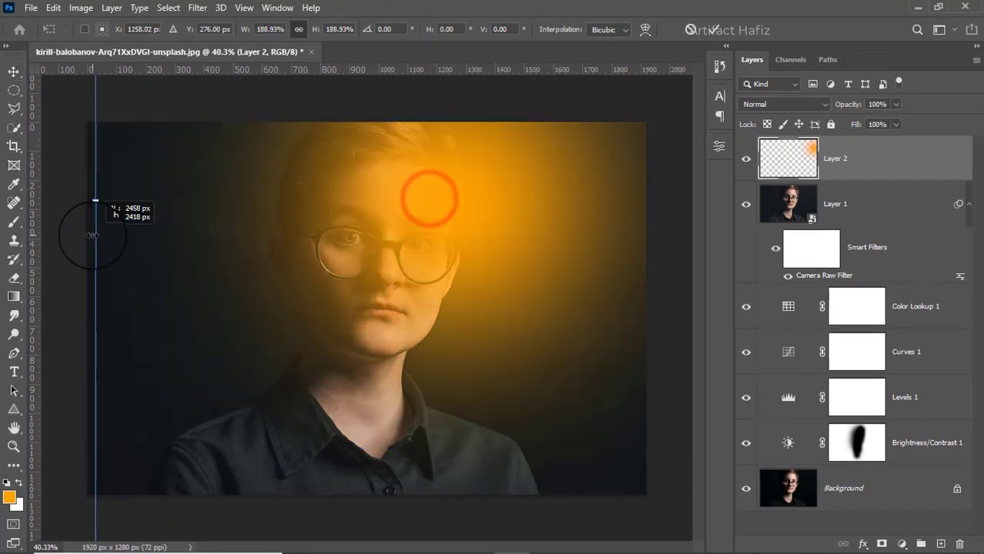
pyautogui.moveTo(422, 237); pyautogui.dragTo(499, 228)
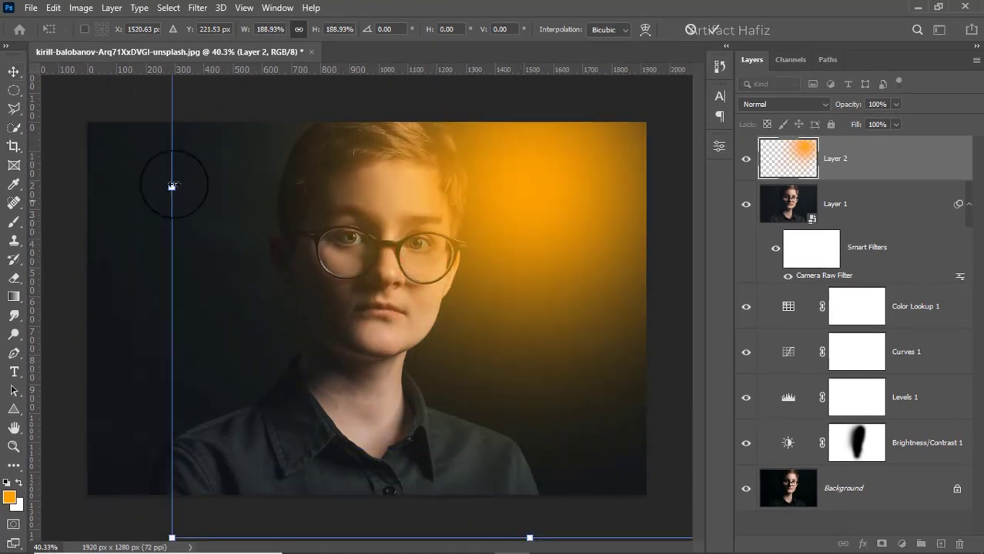
pyautogui.moveTo(172, 186); pyautogui.dragTo(124, 200)
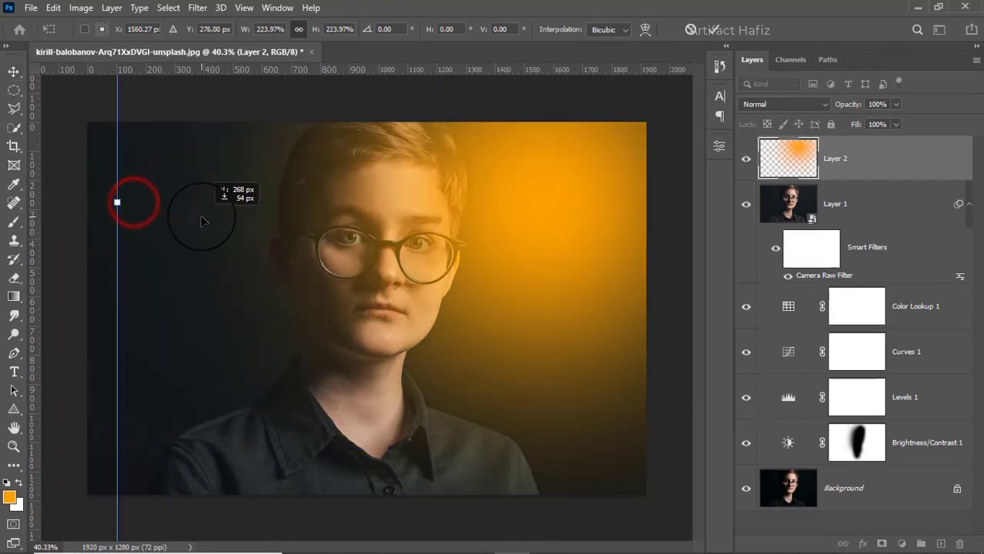
pyautogui.moveTo(201, 221); pyautogui.dragTo(202, 203)
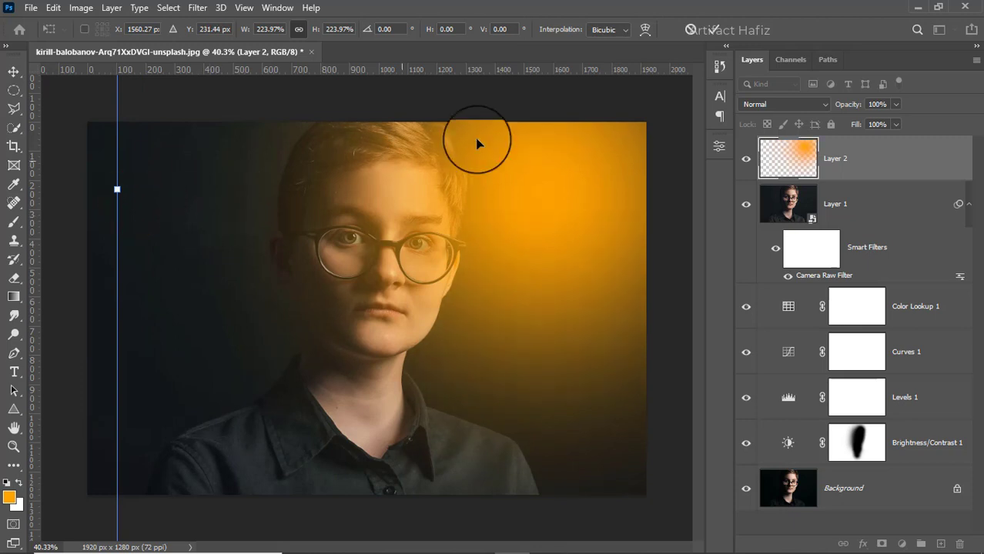
pyautogui.click(707, 31)
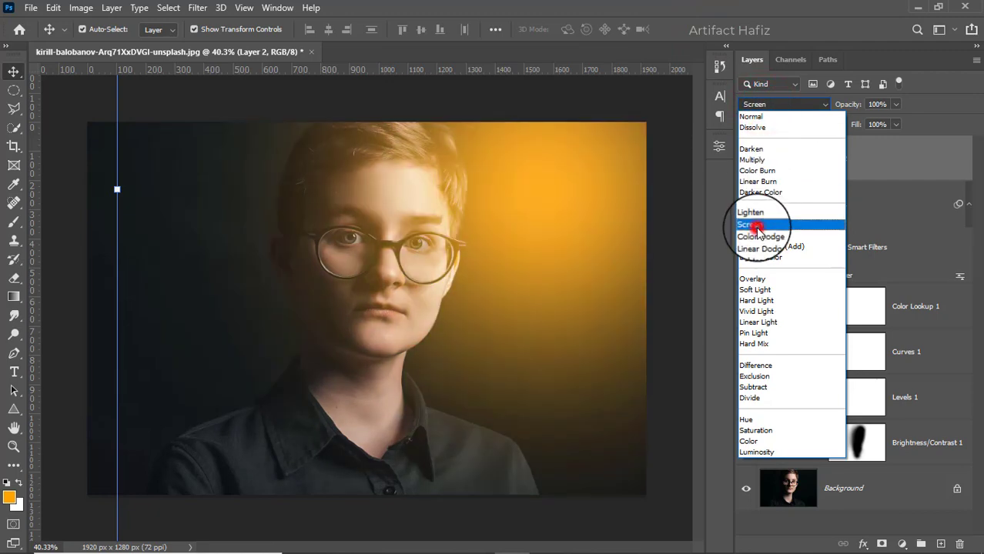
# Blend the orange glow layer with Screen, enlarge it to about 116% and shift it slightly lower toward the right edge.
pyautogui.click(759, 229)
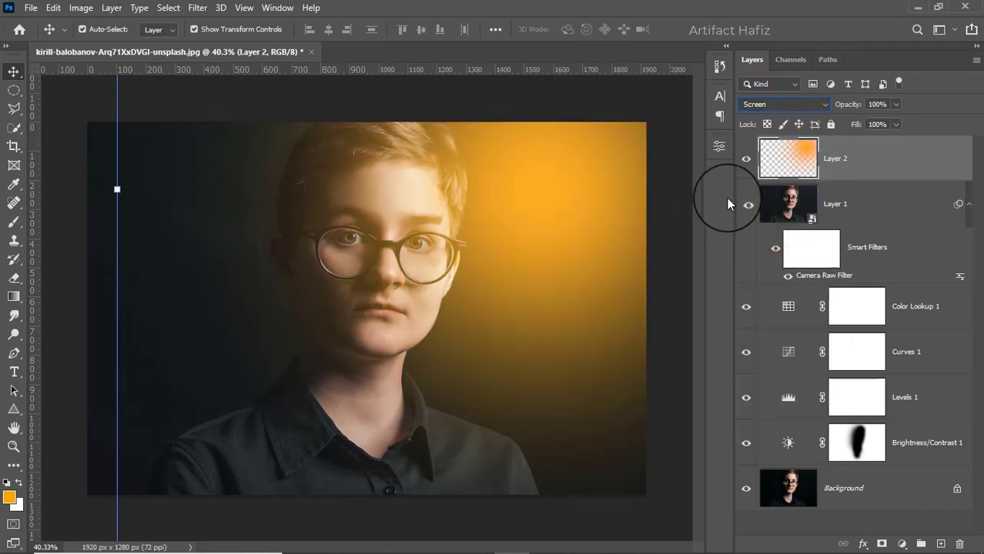
pyautogui.moveTo(586, 203); pyautogui.dragTo(616, 281)
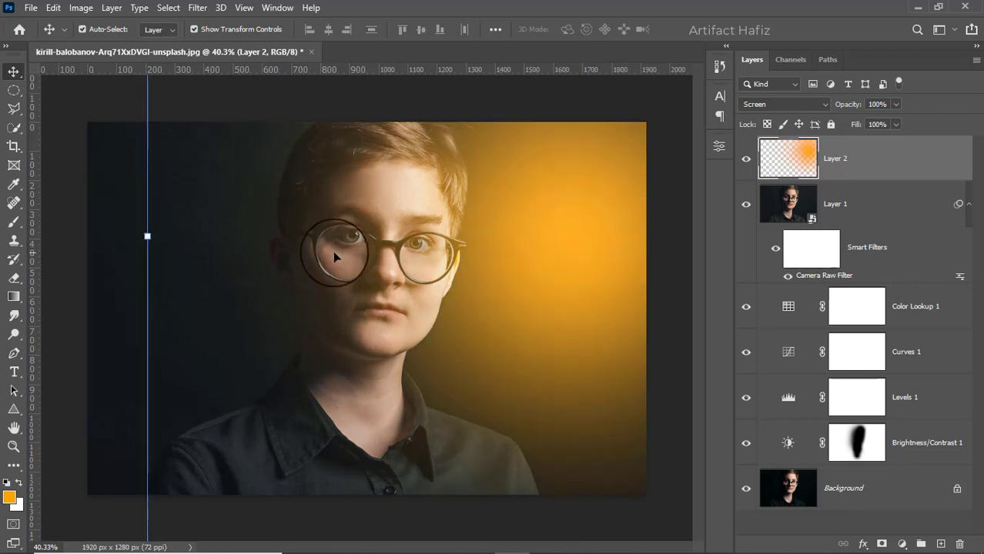
pyautogui.click(149, 235)
pyautogui.moveTo(472, 271); pyautogui.dragTo(563, 248)
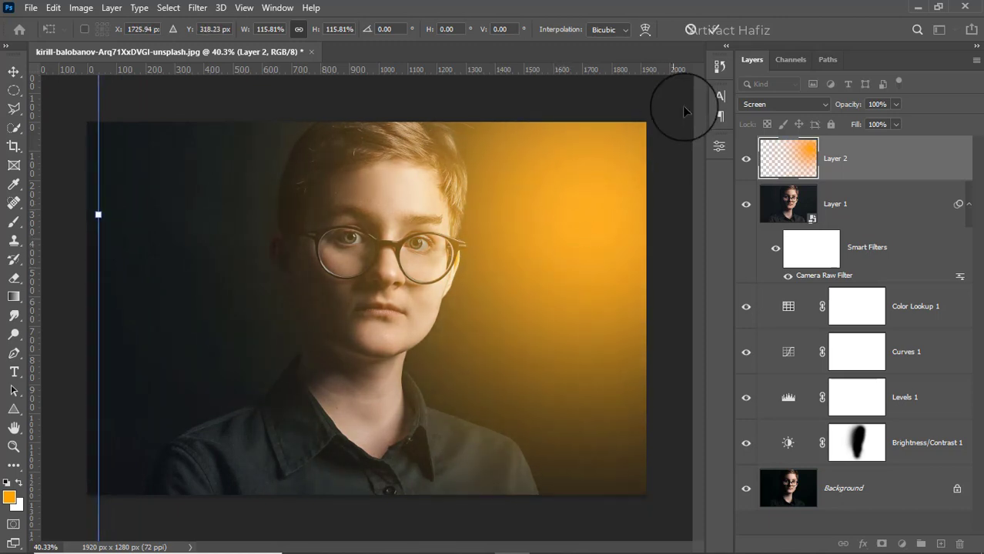
pyautogui.click(718, 29)
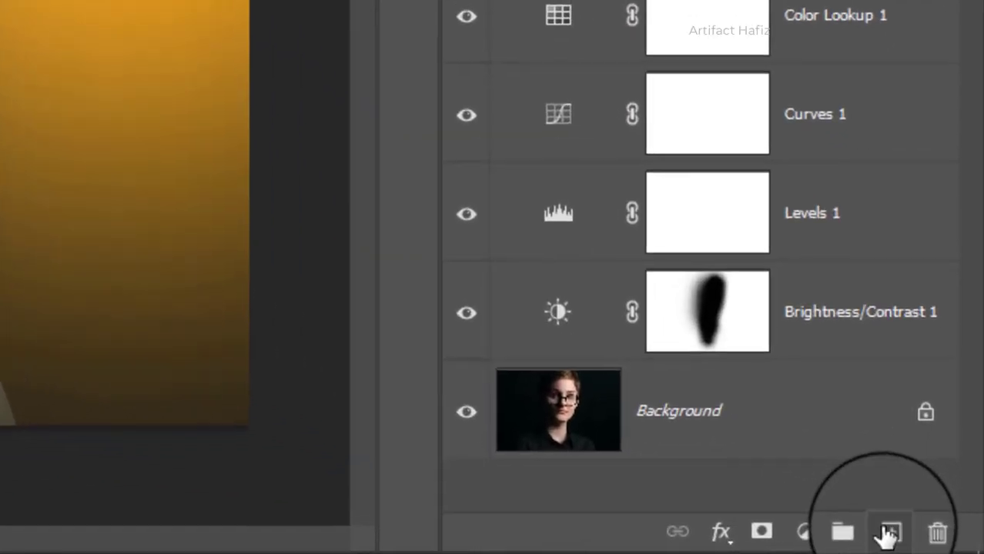
# Paint a large soft spot in bright cyan over the face on a new layer above the orange glow.
pyautogui.click(923, 540)
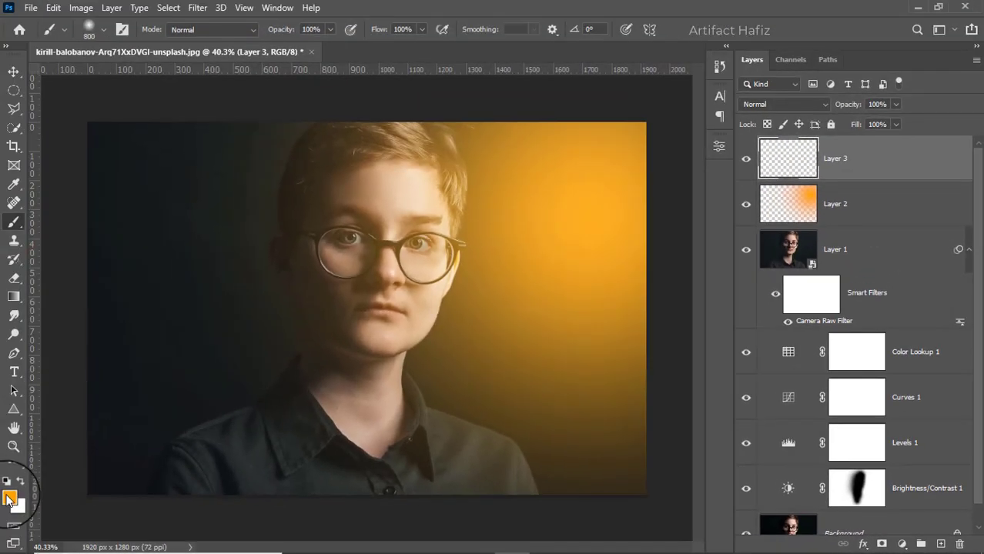
pyautogui.click(9, 499)
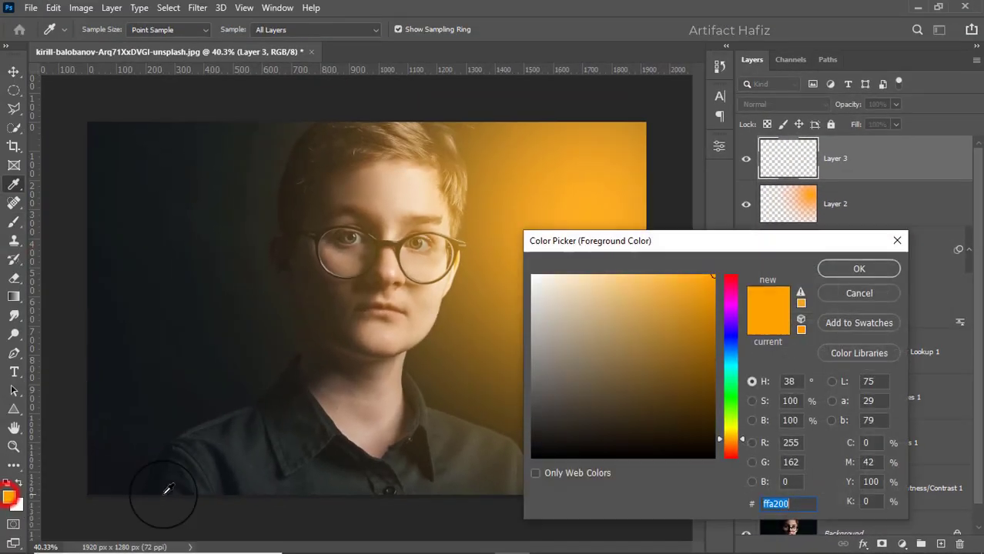
pyautogui.moveTo(737, 417); pyautogui.dragTo(731, 362)
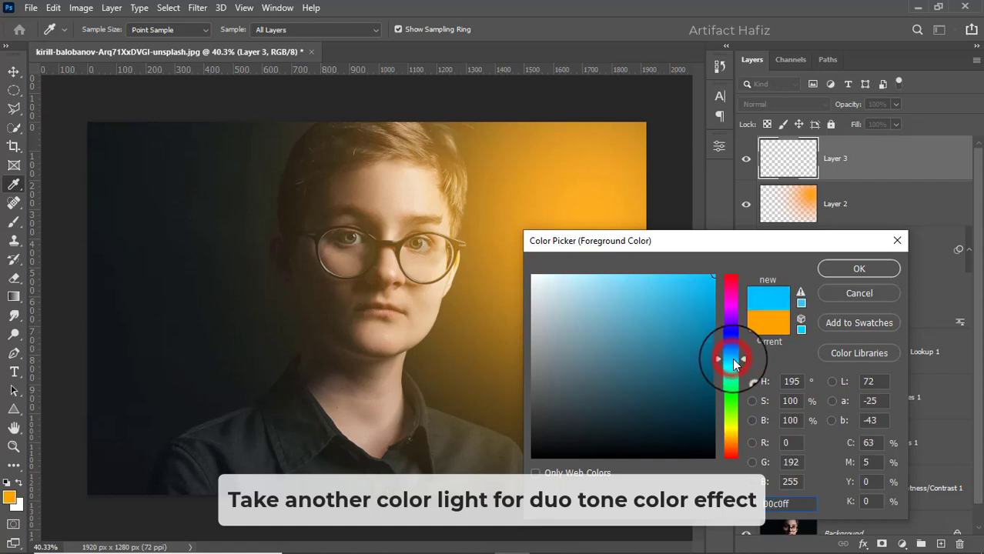
pyautogui.moveTo(734, 364); pyautogui.dragTo(733, 367)
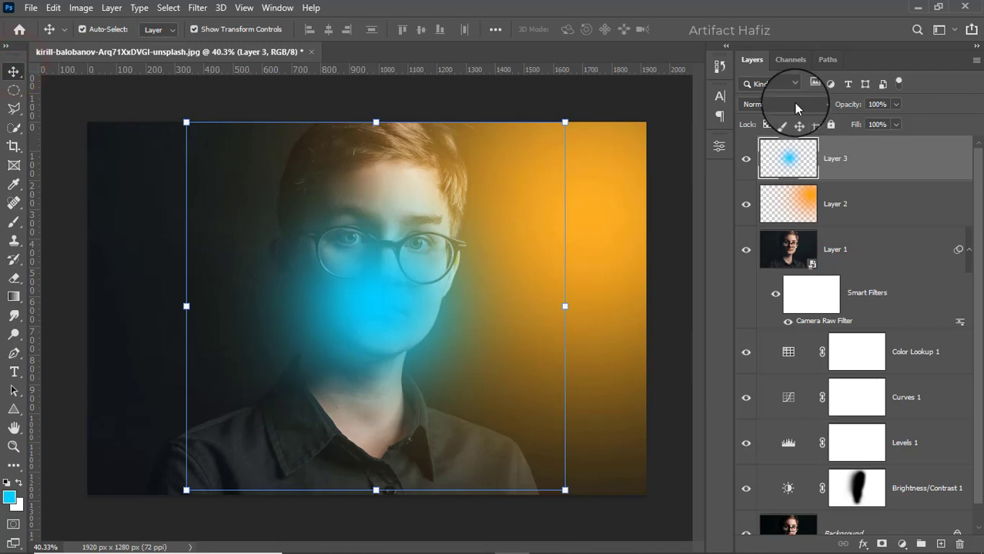
# Blend the cyan glow layer with Screen, then enlarge the glow and move it over the left side of the picture.
pyautogui.click(807, 104)
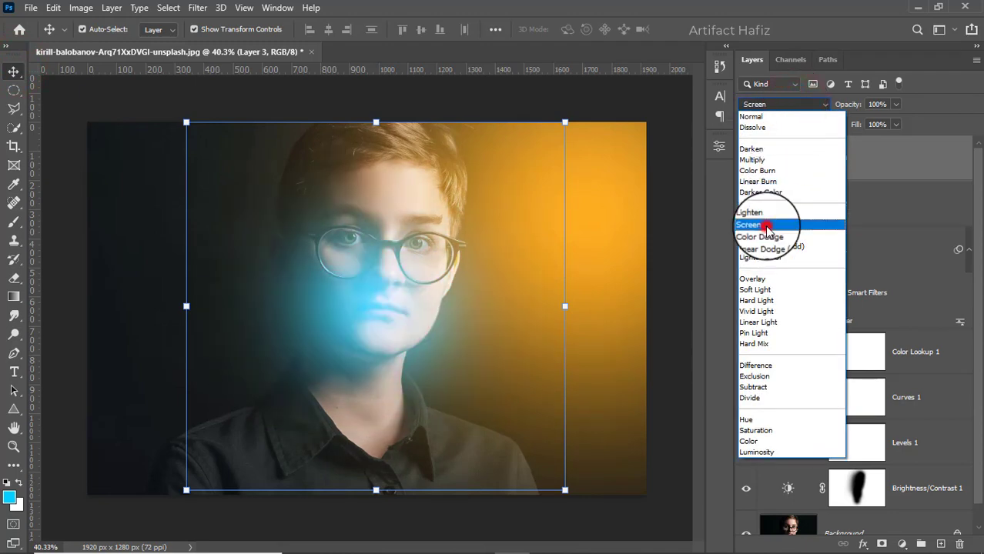
pyautogui.click(766, 226)
pyautogui.moveTo(343, 303); pyautogui.dragTo(65, 199)
pyautogui.moveTo(288, 206); pyautogui.dragTo(711, 273)
pyautogui.moveTo(529, 270); pyautogui.dragTo(391, 306)
pyautogui.moveTo(566, 230); pyautogui.dragTo(688, 234)
pyautogui.moveTo(622, 246); pyautogui.dragTo(524, 231)
pyautogui.press('Return')
# Lower the cyan glow's opacity to 34% and scale it to about 125% across the left background.
pyautogui.click(896, 104)
pyautogui.moveTo(898, 121); pyautogui.dragTo(851, 130)
pyautogui.moveTo(608, 215); pyautogui.dragTo(822, 270)
pyautogui.moveTo(369, 235); pyautogui.dragTo(321, 289)
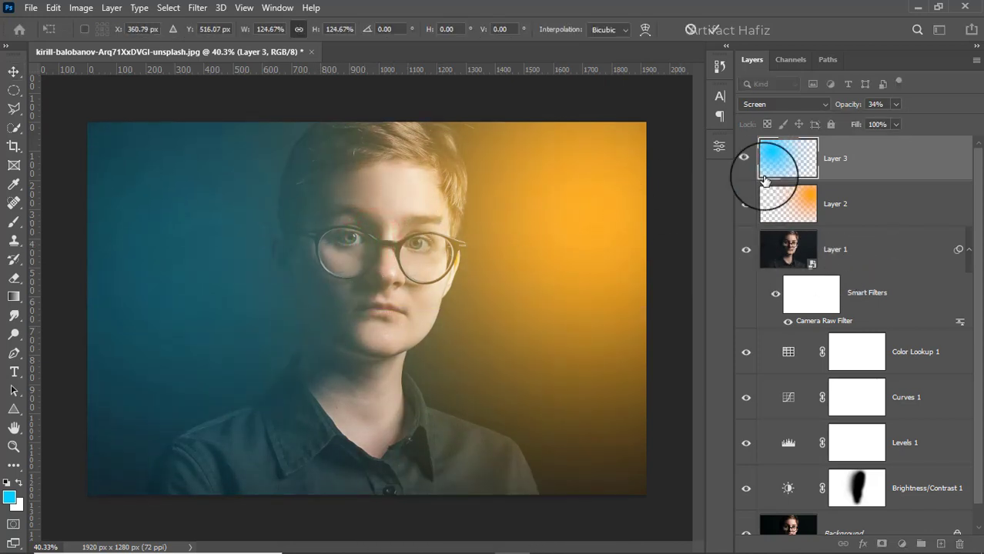
# Group the cyan and orange glow layers together and add a white layer mask to the group.
pyautogui.click(845, 199)
pyautogui.keyDown('ctrl'); pyautogui.click(846, 160); pyautogui.keyUp('ctrl')
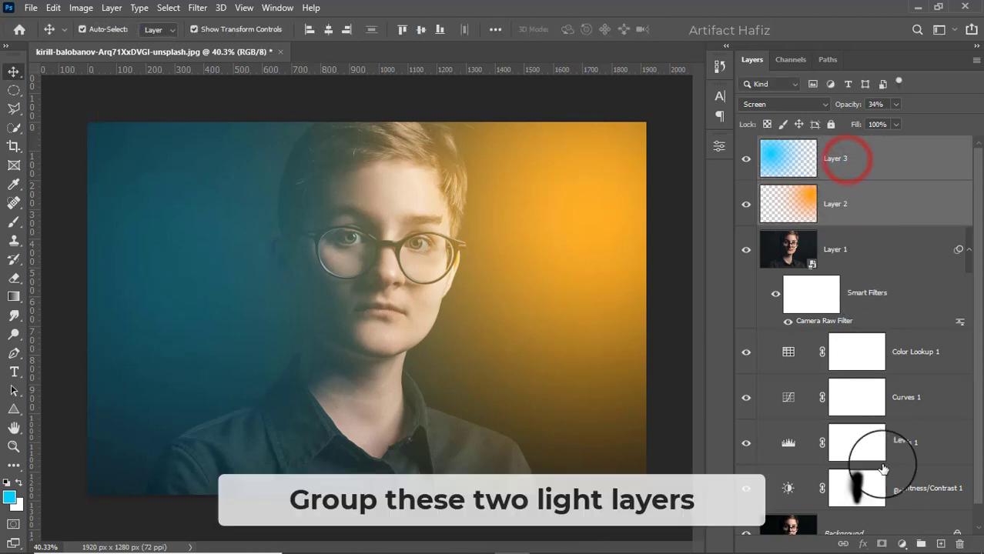
pyautogui.click(921, 545)
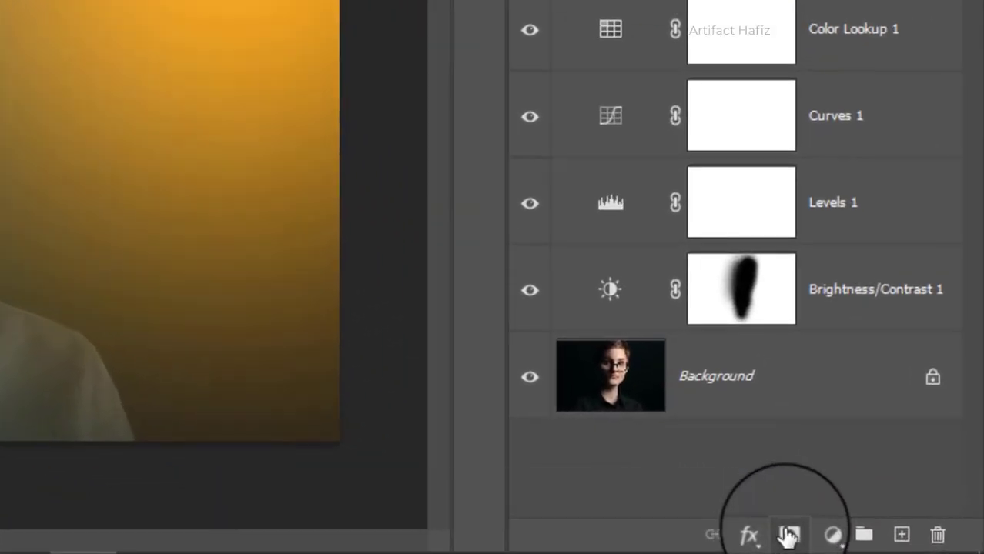
pyautogui.click(789, 536)
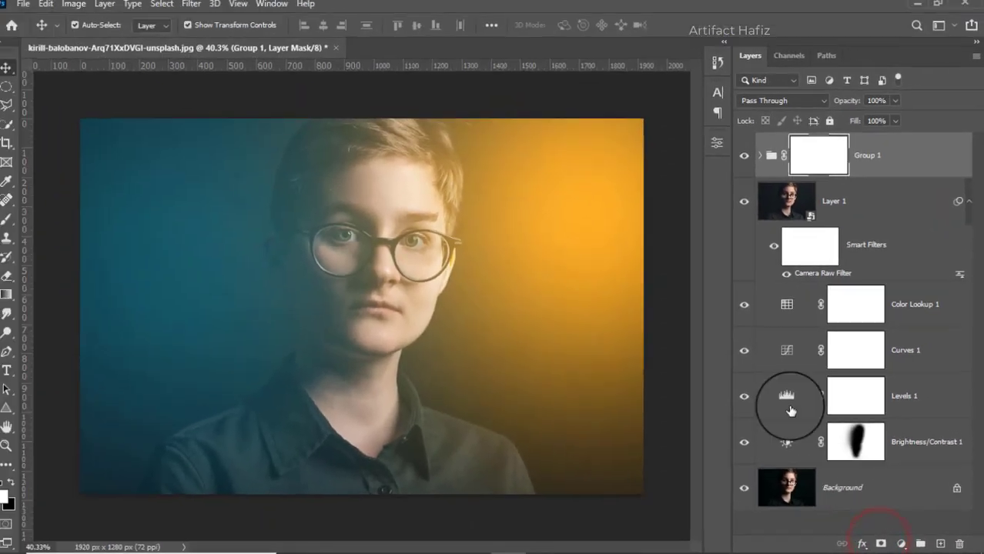
# Paint over the face and neck on the group's mask with a soft black brush at 10% opacity, reducing brush size from 500 to 250.
pyautogui.click(6, 219)
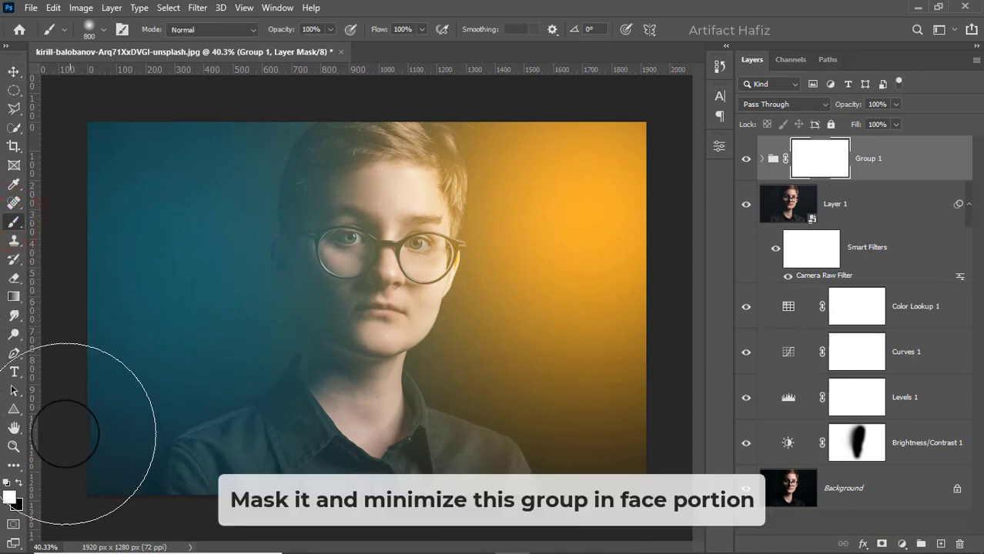
pyautogui.click(20, 484)
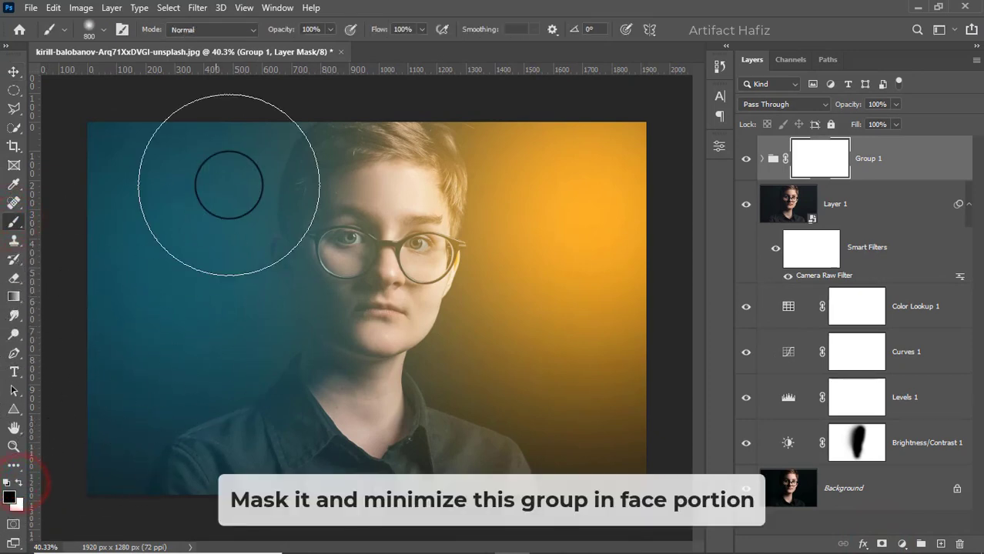
pyautogui.moveTo(281, 47); pyautogui.dragTo(270, 46)
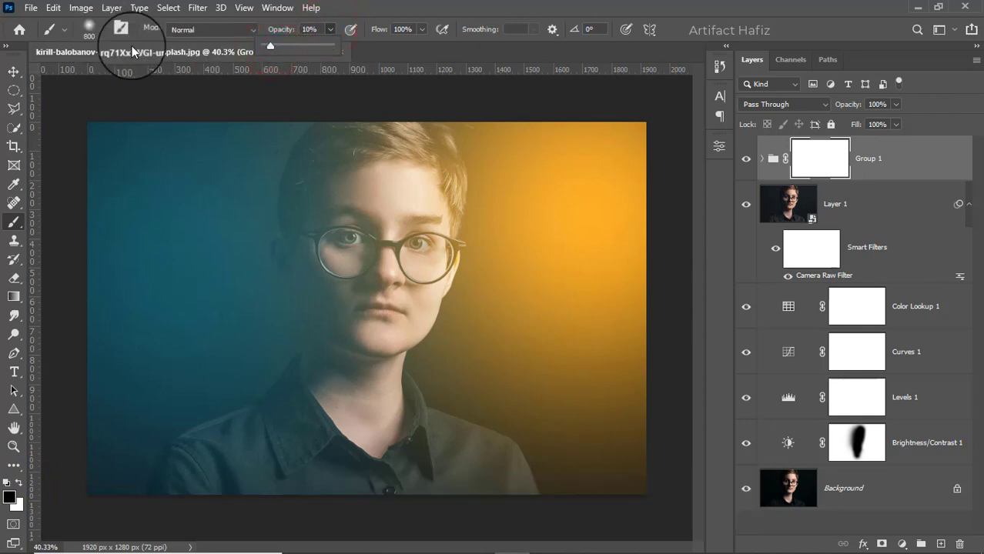
pyautogui.press('[')
pyautogui.press('[')
pyautogui.press('[')
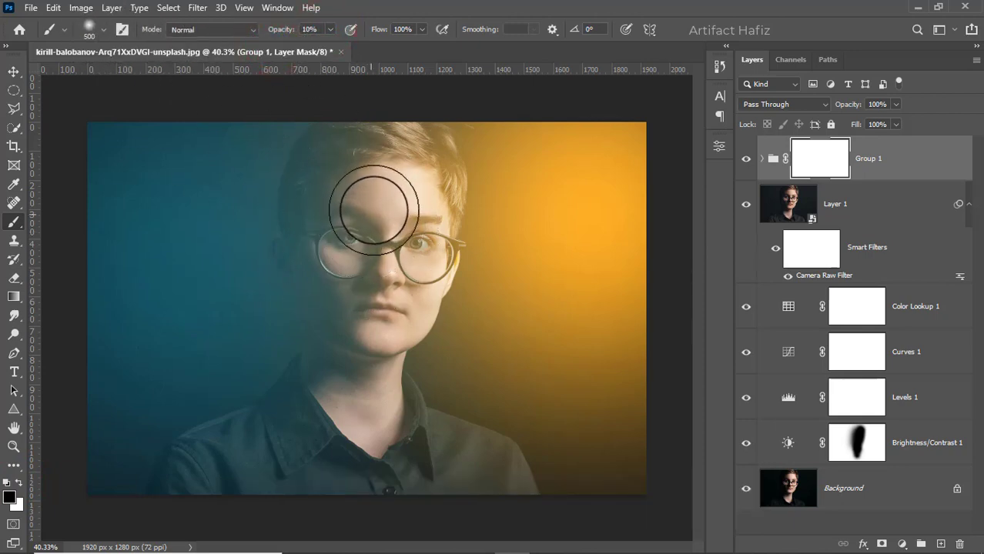
pyautogui.moveTo(379, 193); pyautogui.dragTo(377, 334)
pyautogui.moveTo(344, 235); pyautogui.dragTo(348, 324)
pyautogui.press('[')
pyautogui.moveTo(414, 211); pyautogui.dragTo(378, 376)
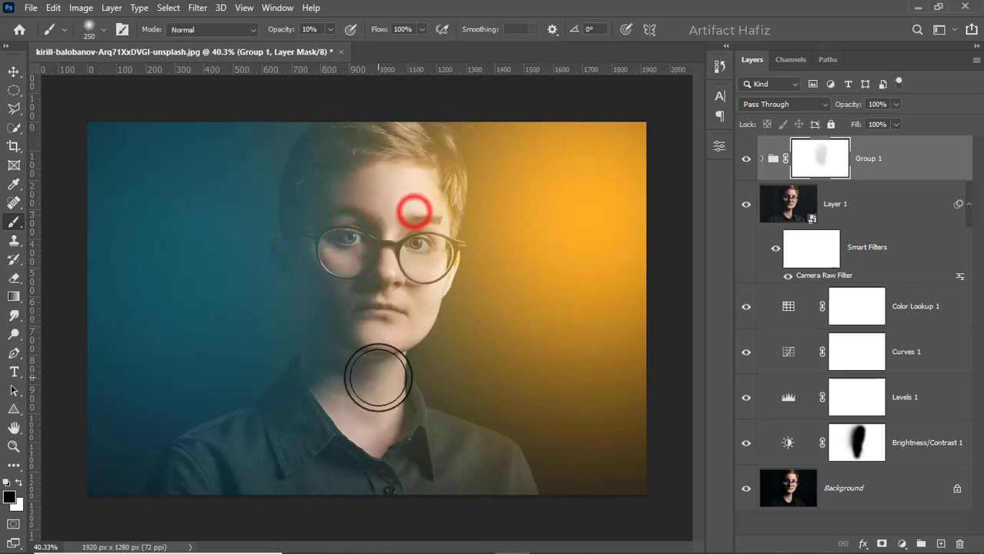
pyautogui.moveTo(350, 237); pyautogui.dragTo(357, 345)
pyautogui.moveTo(431, 213)
pyautogui.mouseDown()
pyautogui.moveTo(431, 247)
pyautogui.moveTo(385, 346)
pyautogui.mouseUp()
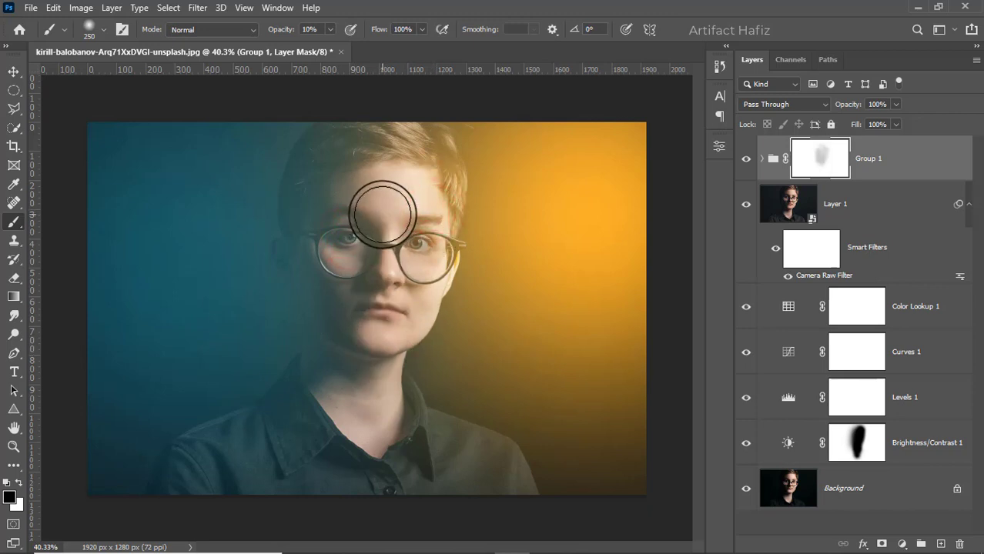
pyautogui.moveTo(362, 231)
pyautogui.mouseDown()
pyautogui.moveTo(356, 276)
pyautogui.moveTo(366, 355)
pyautogui.mouseUp()
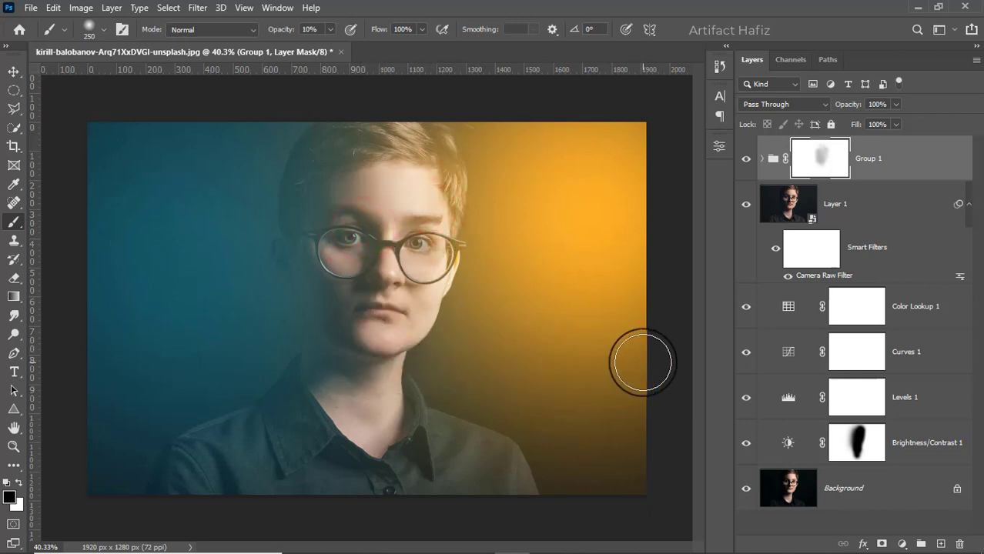
# Stamp all visible layers into a new layer above the glow group and convert it for smart filters.
pyautogui.click(894, 154)
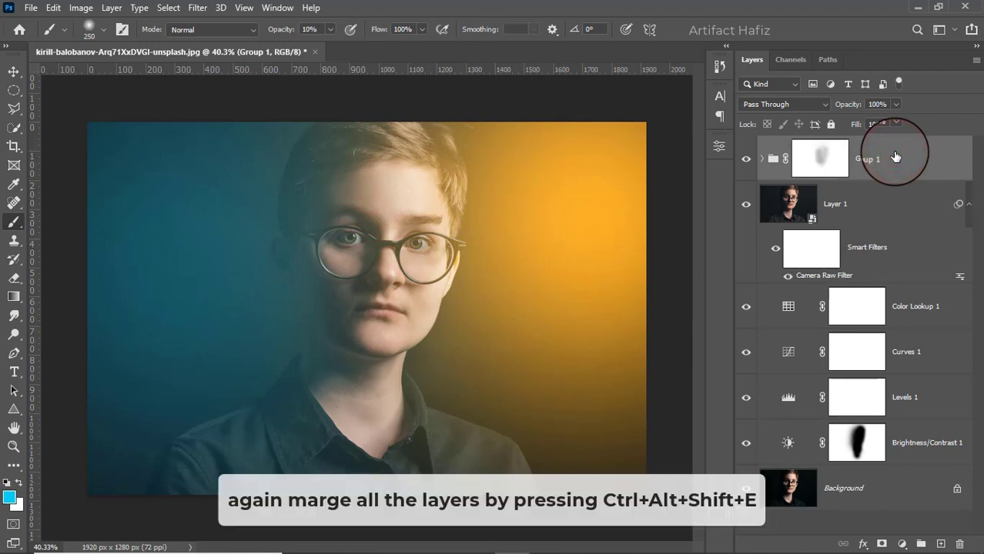
pyautogui.hotkey('ctrl', 'alt', 'shift', 'e')
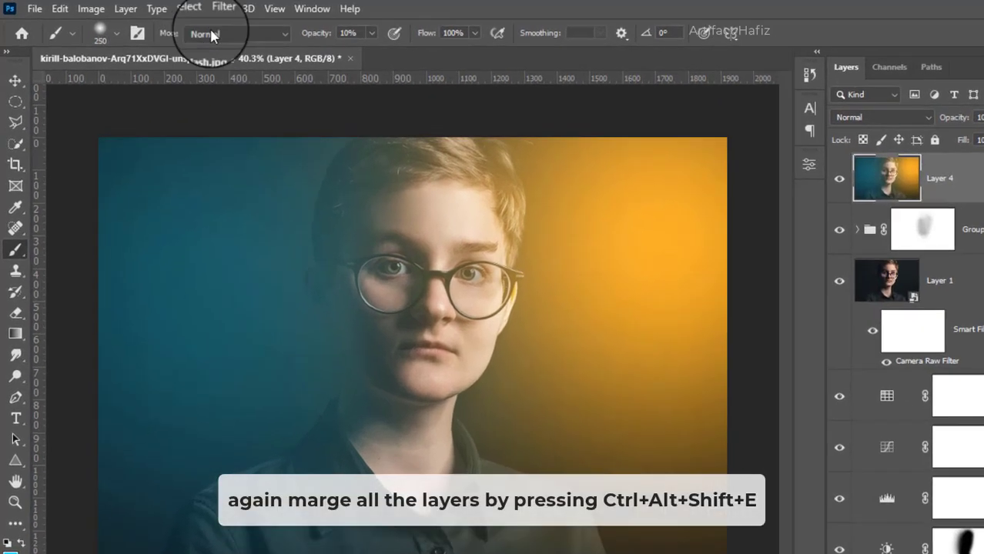
pyautogui.click(197, 7)
pyautogui.click(309, 66)
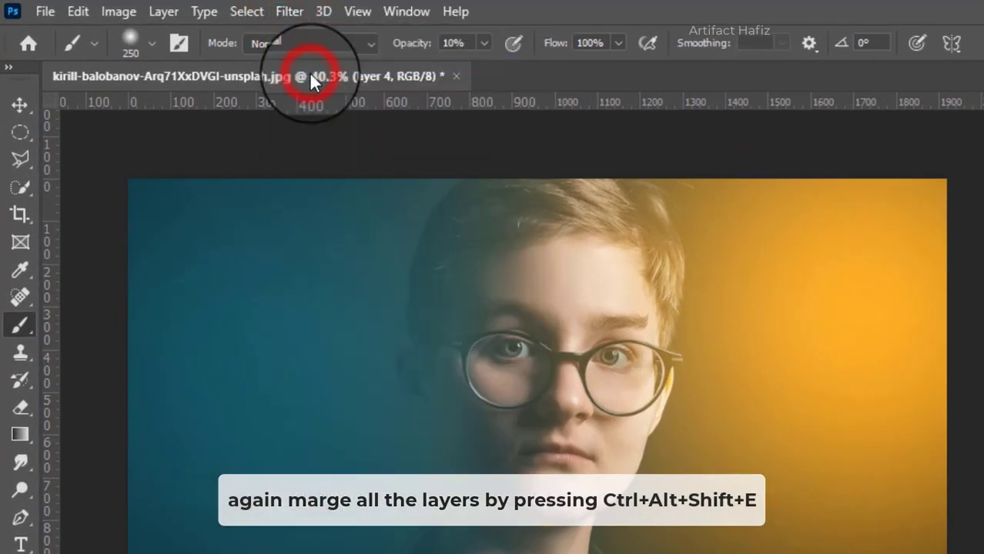
# Apply the Color Efex Pro 4 Cross Processing filter to the merged layer with method L02, toggling the effect to compare.
pyautogui.click(289, 23)
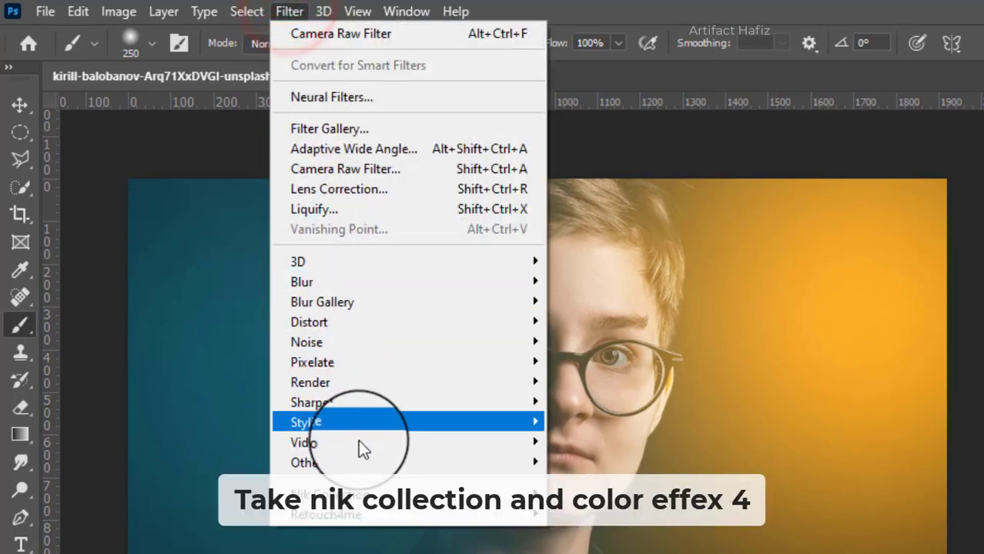
pyautogui.moveTo(446, 493)
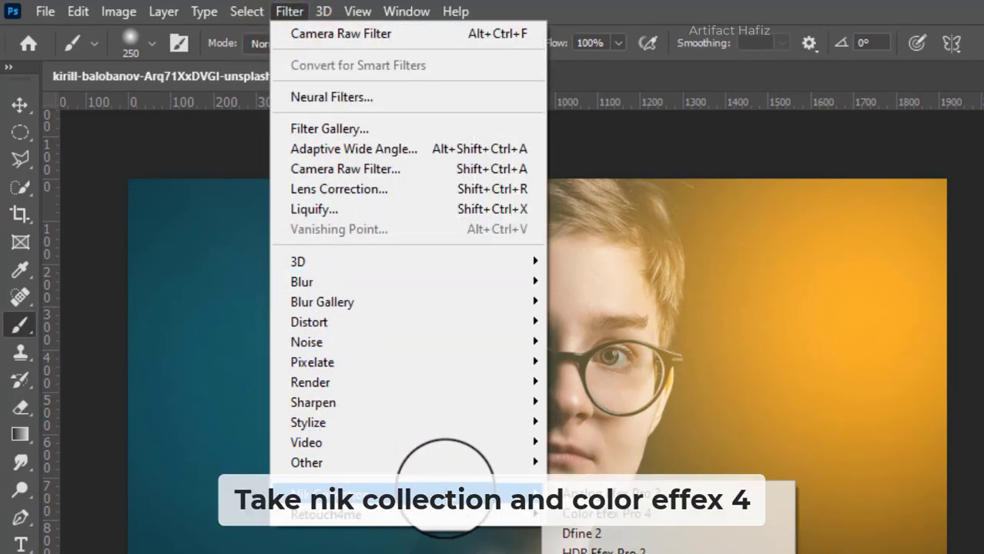
pyautogui.click(583, 512)
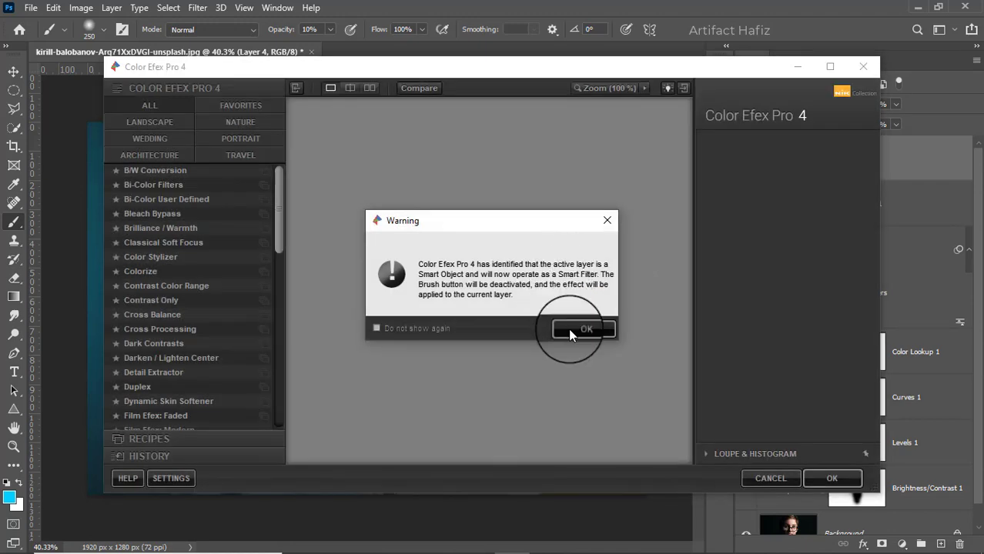
pyautogui.click(570, 329)
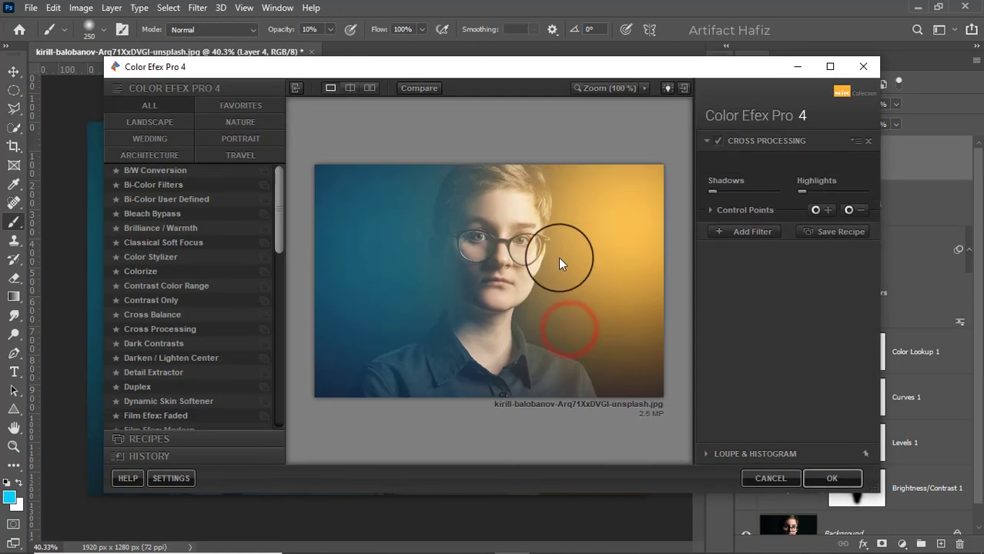
pyautogui.click(151, 330)
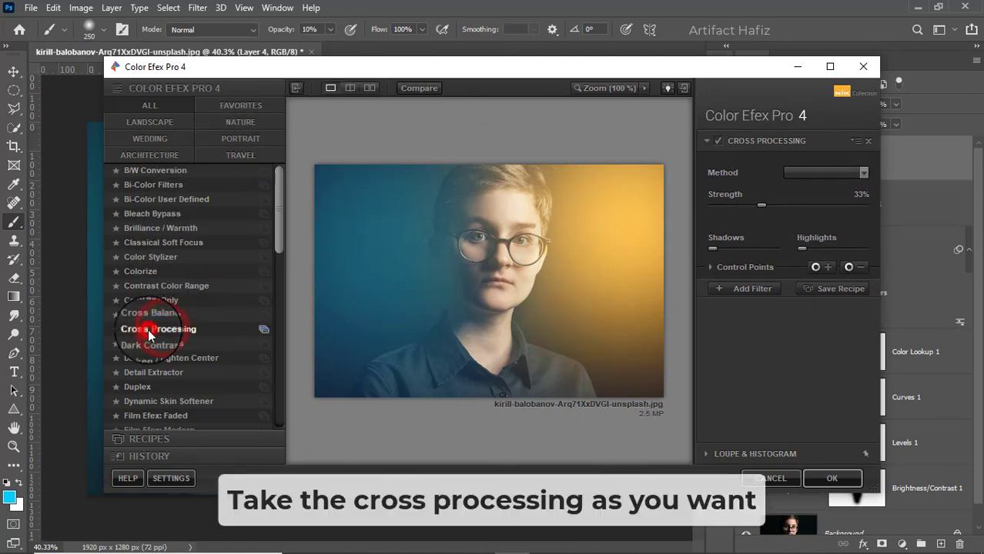
pyautogui.click(838, 174)
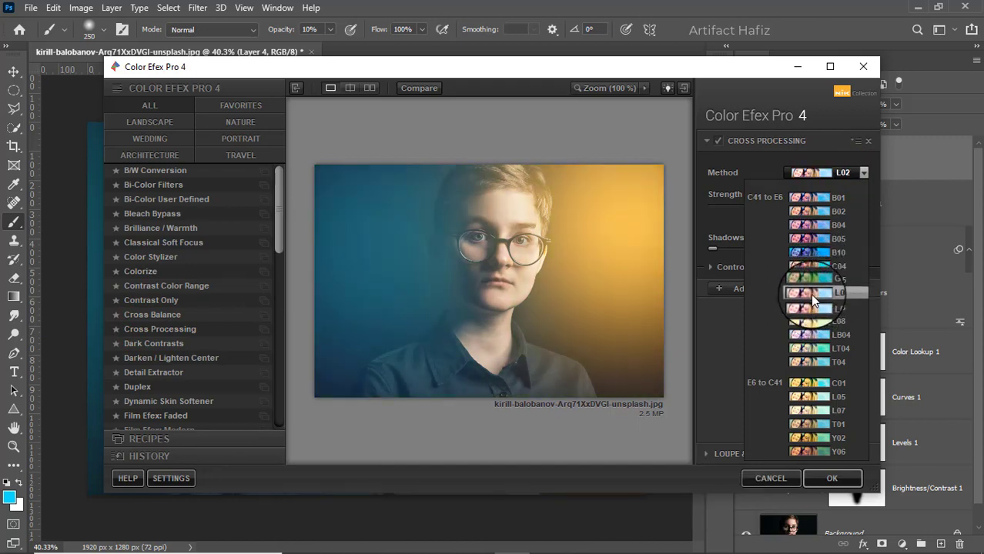
pyautogui.click(811, 295)
pyautogui.click(718, 140)
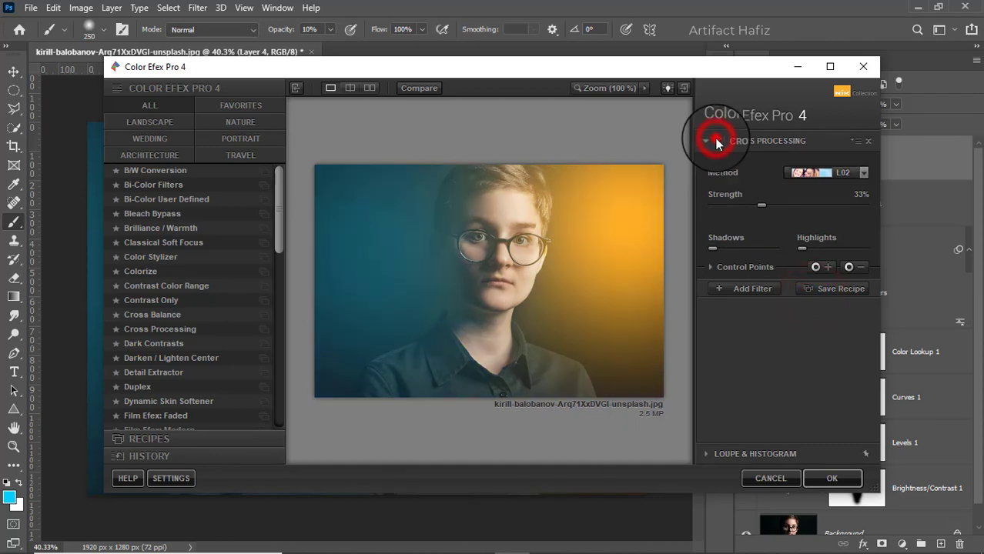
pyautogui.click(718, 140)
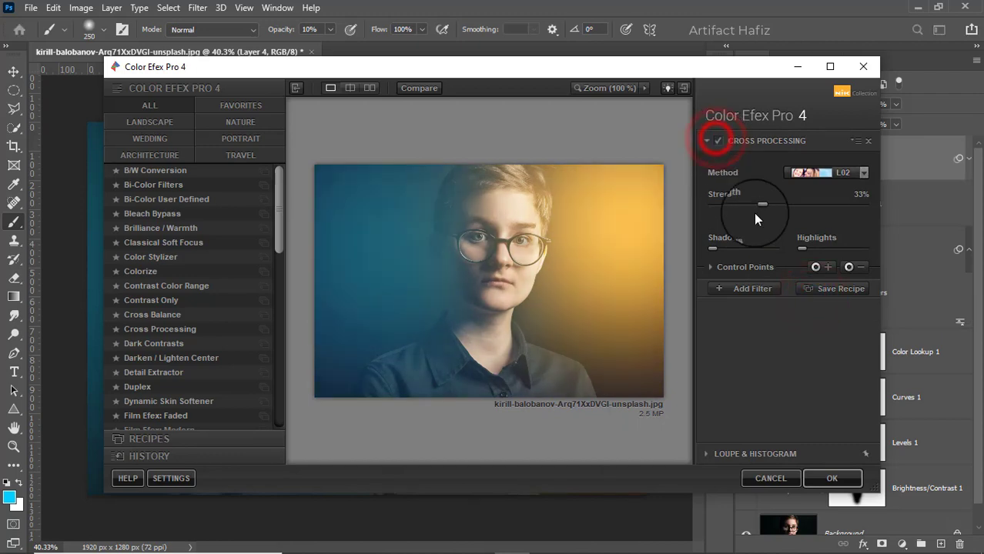
pyautogui.click(824, 478)
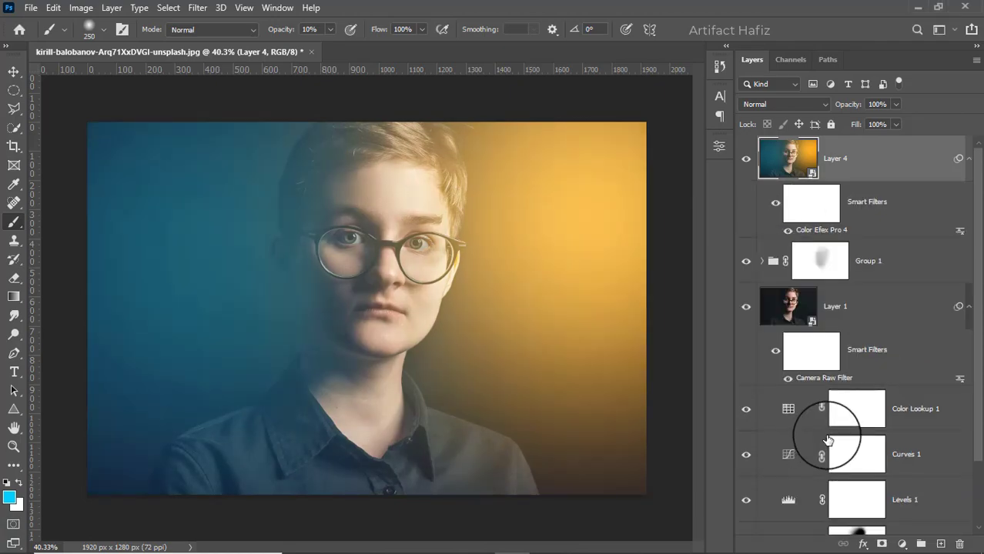
# Add a Levels adjustment layer above the merged layer with input black at 13 and input white at 250.
pyautogui.click(902, 543)
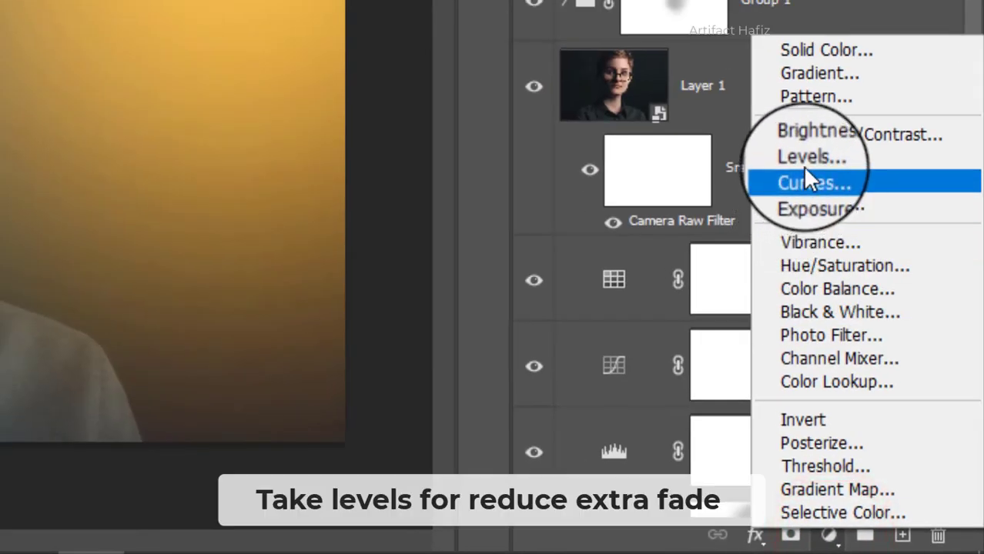
pyautogui.click(816, 196)
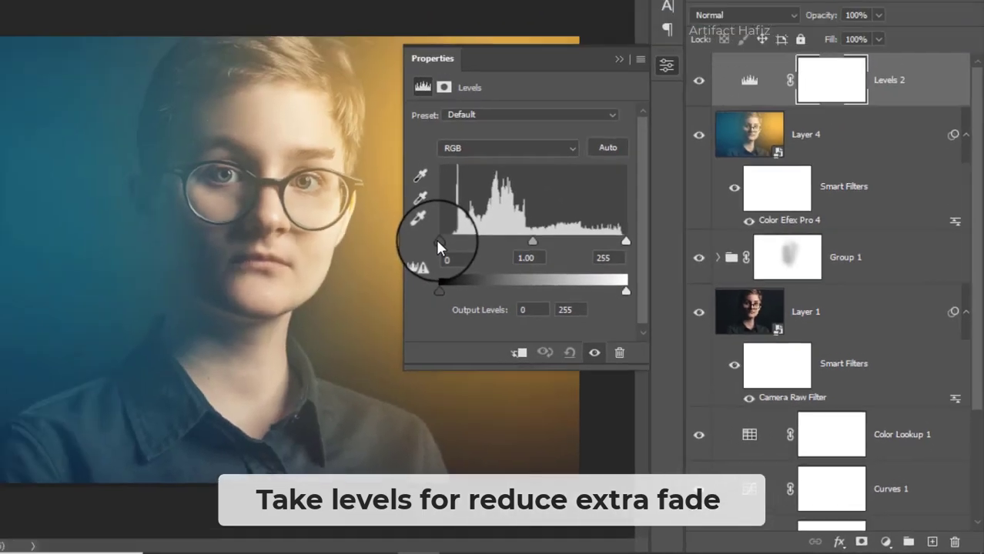
pyautogui.moveTo(529, 293); pyautogui.dragTo(545, 293)
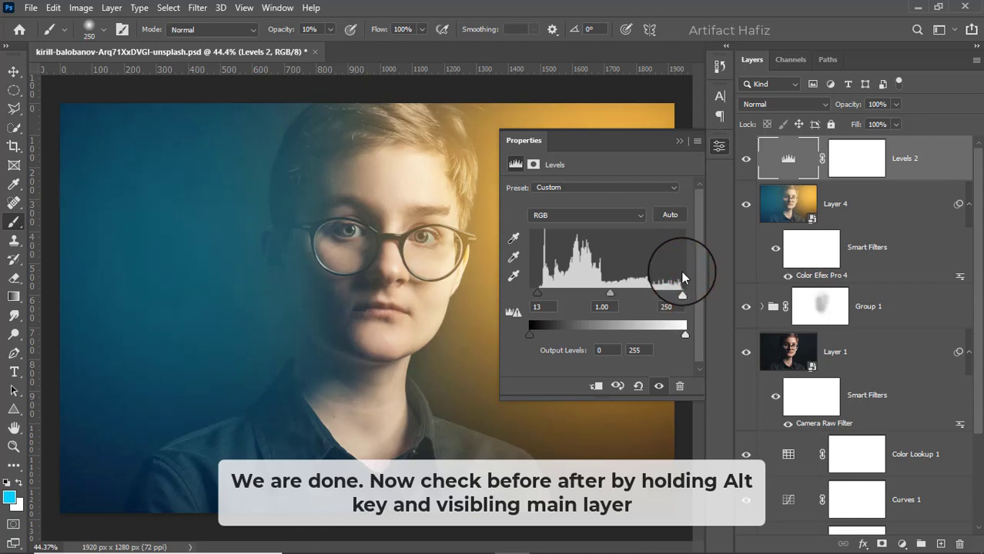
pyautogui.click(679, 141)
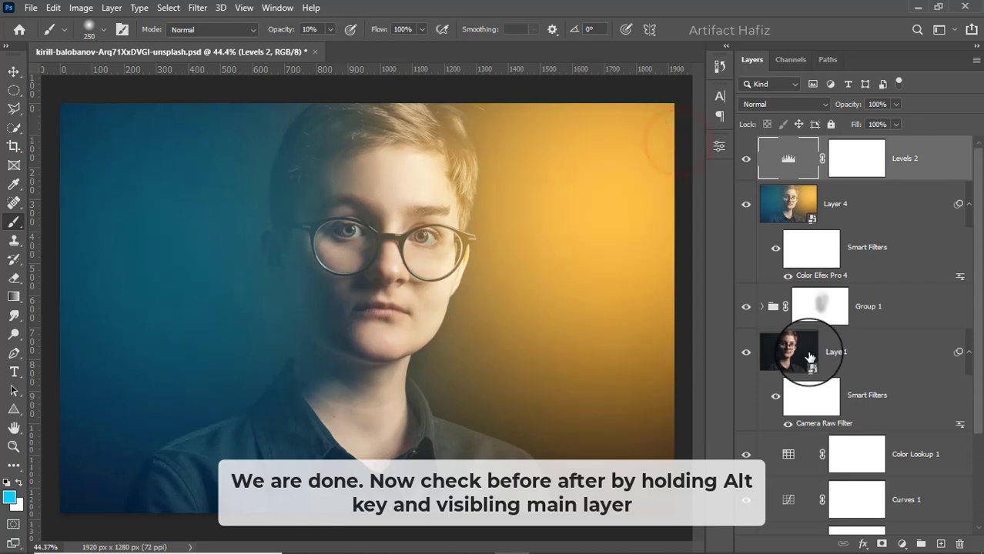
# Compare the original portrait with the finished edit by toggling all layers above the Background off and on.
pyautogui.scroll(-3, 810, 354)
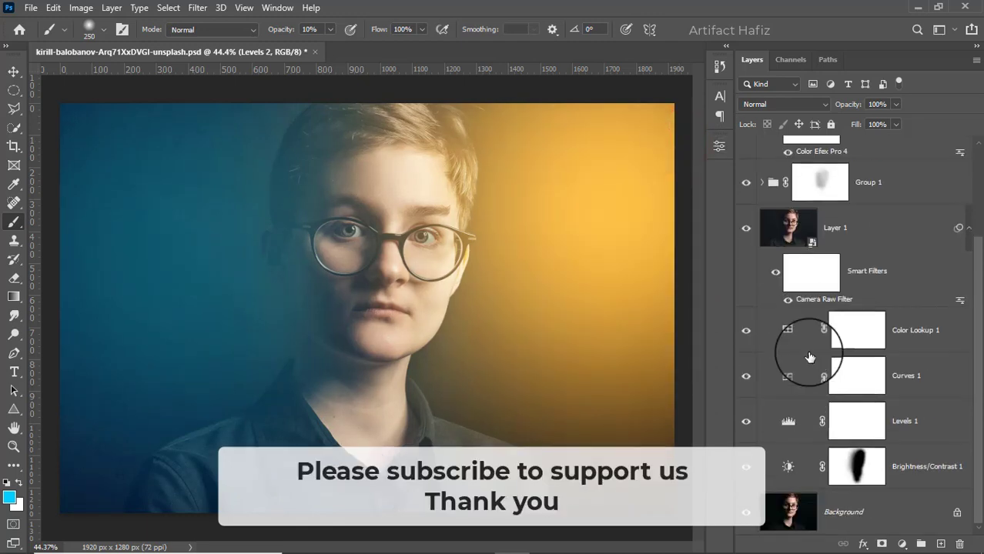
pyautogui.keyDown('alt'); pyautogui.click(746, 514); pyautogui.keyUp('alt')
pyautogui.keyDown('alt'); pyautogui.click(746, 514); pyautogui.keyUp('alt')
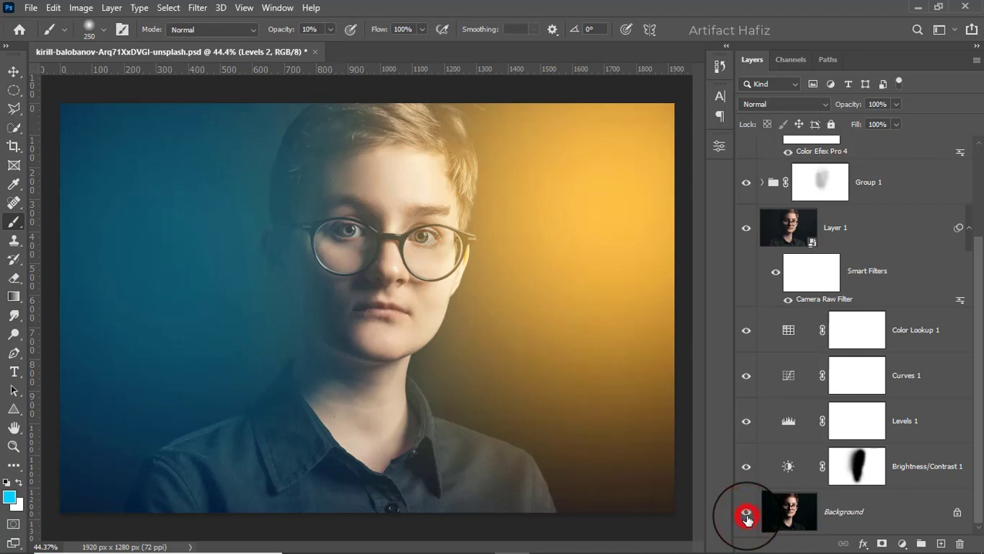
pyautogui.keyDown('alt'); pyautogui.click(746, 516); pyautogui.keyUp('alt')
pyautogui.keyDown('alt'); pyautogui.click(746, 516); pyautogui.keyUp('alt')
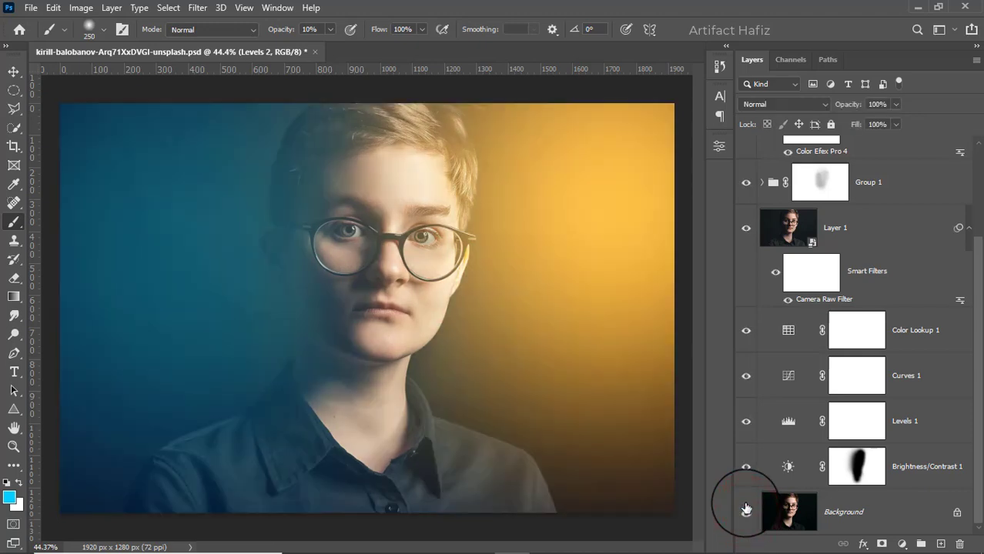